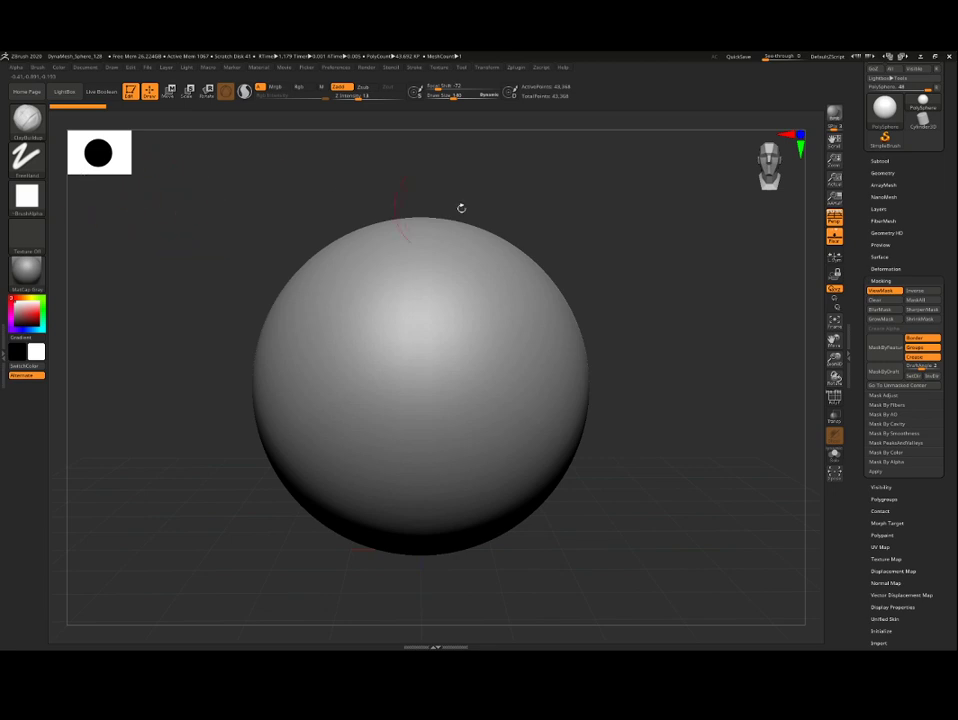
- Turn off perspective and sculpt a raised vertical band on the front of the sphere with the ClayBuildup brush
click(834, 219)
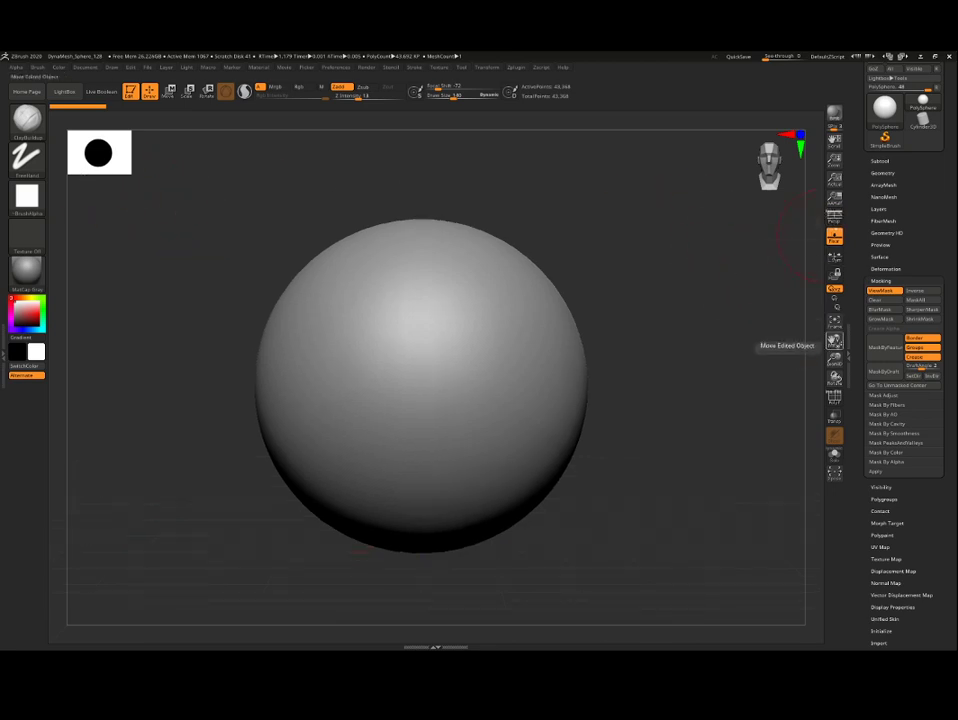
drag(834, 358, 826, 385)
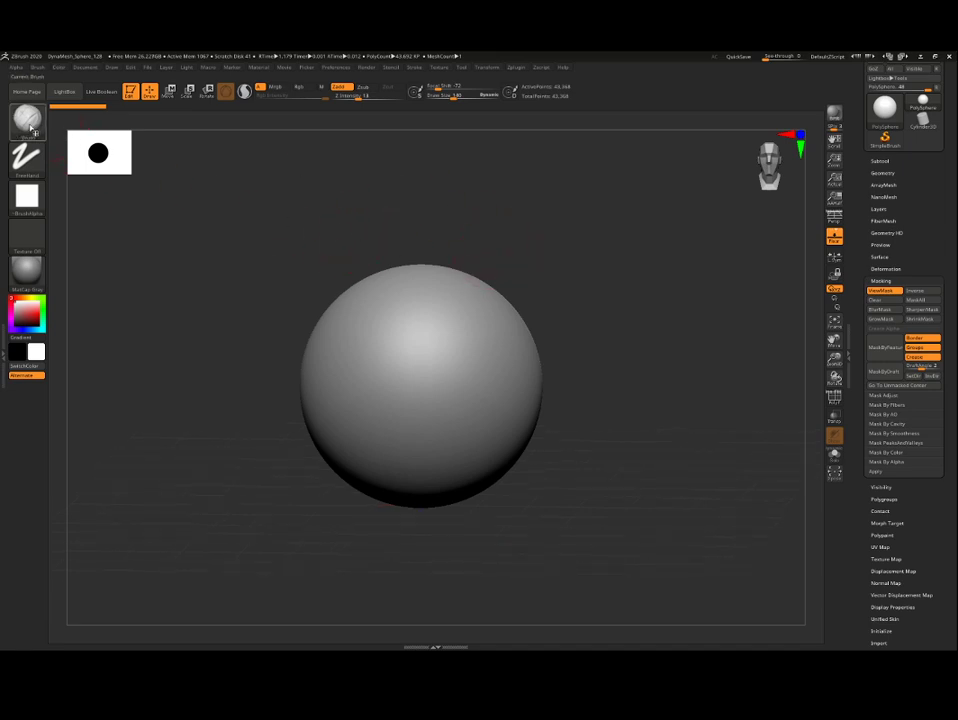
click(28, 121)
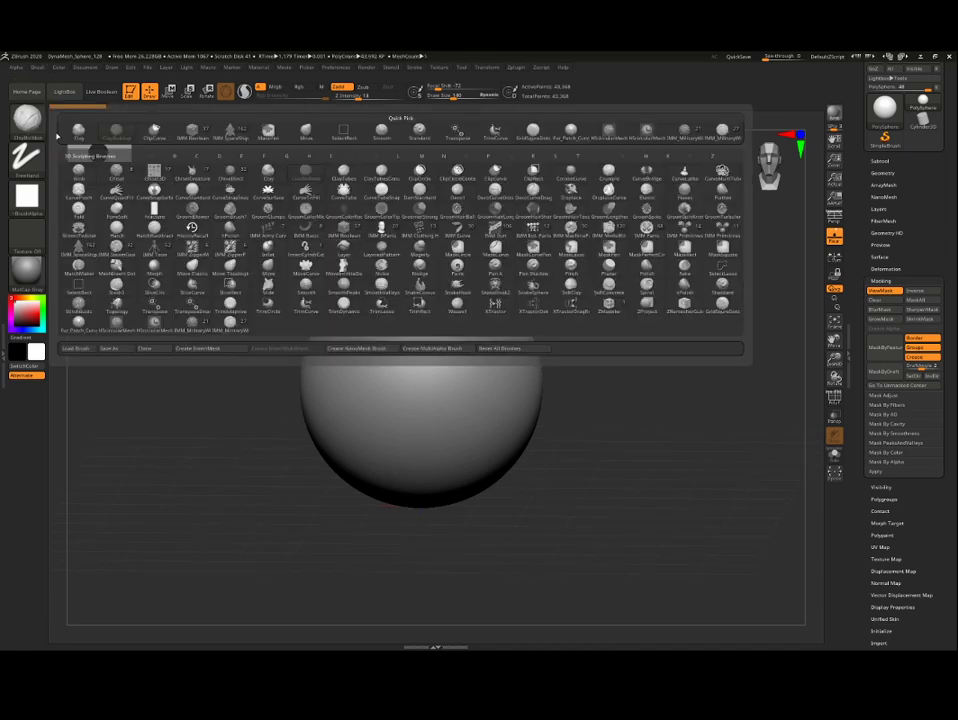
click(80, 133)
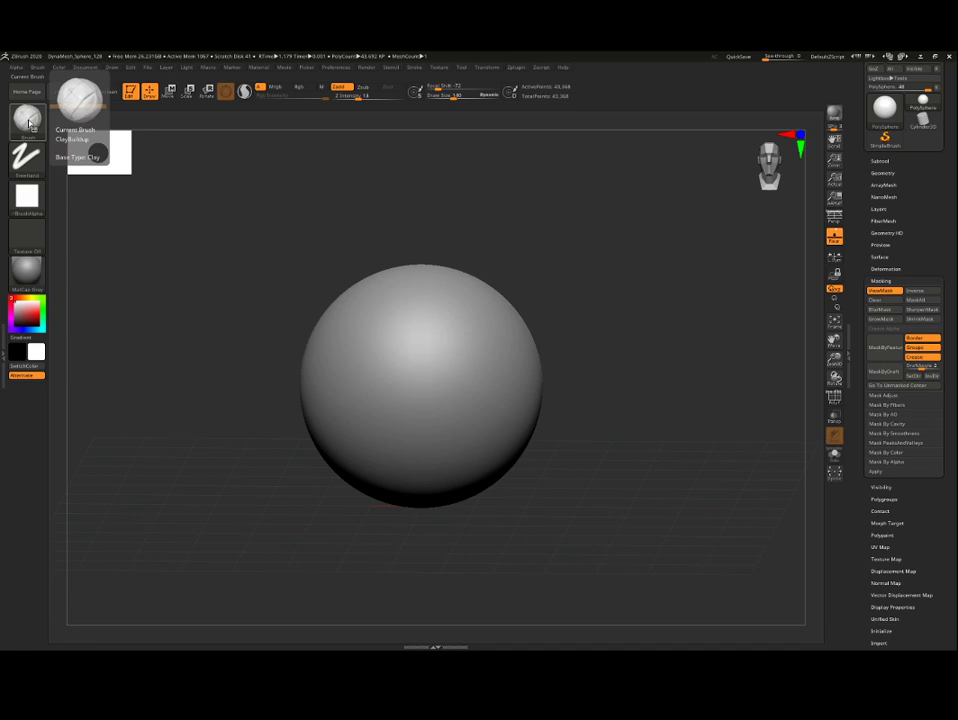
click(28, 121)
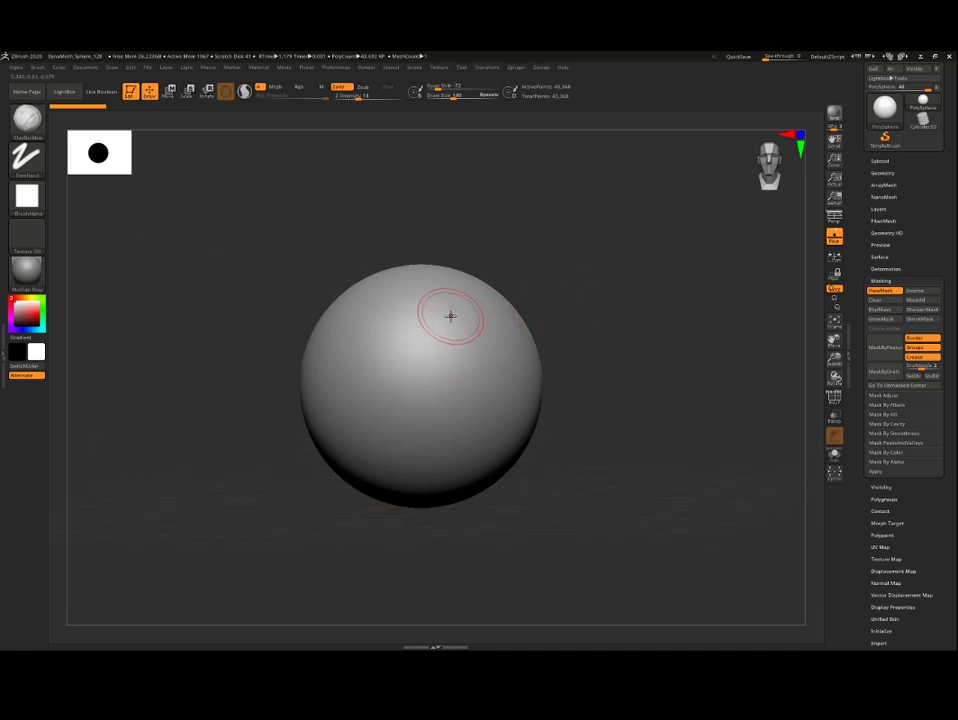
mouse_move(450, 316)
mouse_down()
mouse_move(444, 378)
mouse_move(448, 314)
mouse_up()
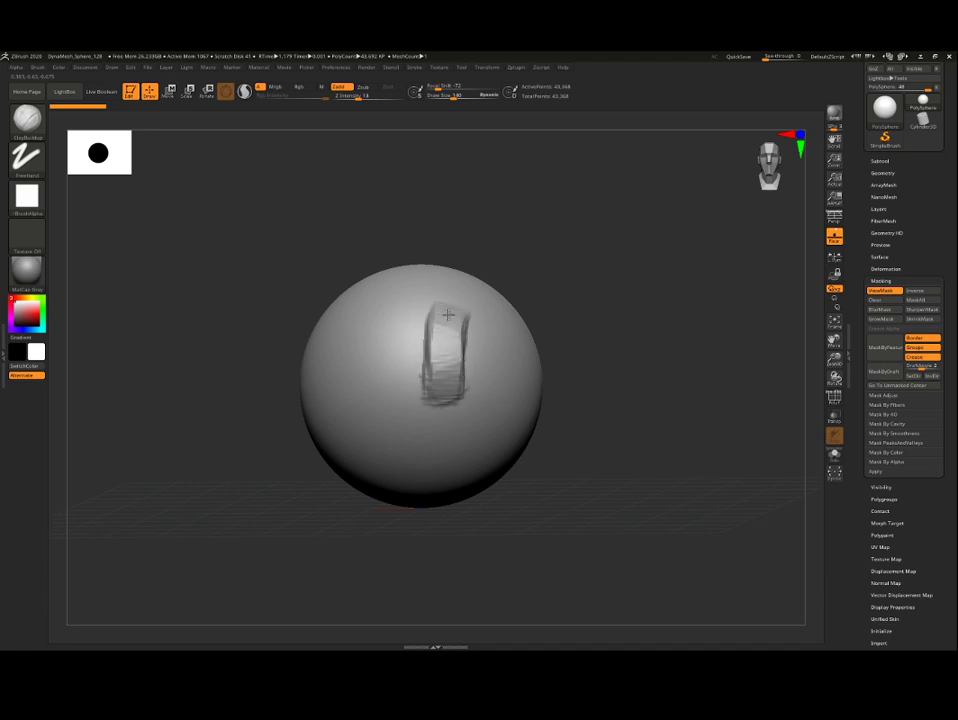
- Carve a vertical groove into the sphere directly beside the raised band
drag(654, 336, 467, 322)
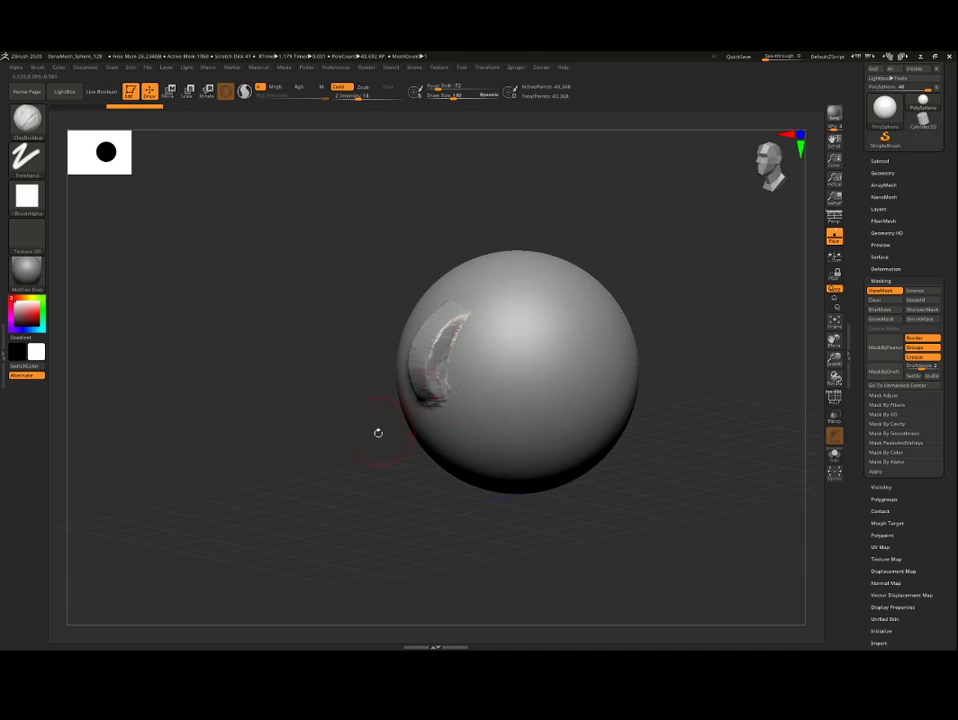
mouse_move(325, 451)
mouse_down()
mouse_move(393, 449)
mouse_move(376, 446)
mouse_up()
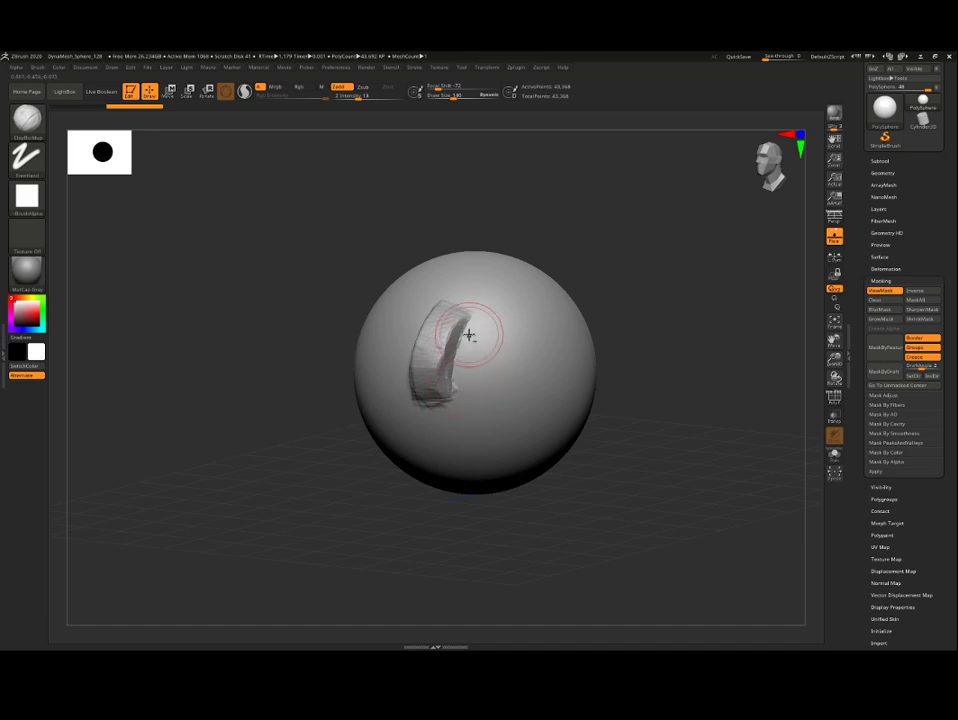
drag(475, 328, 468, 390)
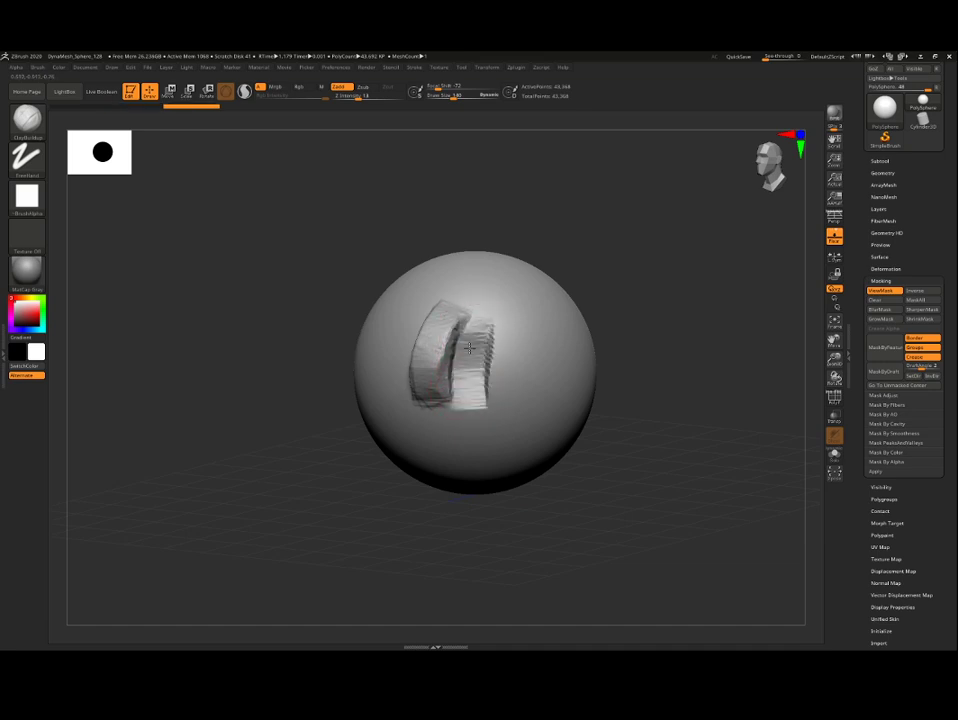
- Build a shorter raised band higher on the sphere and carve a groove beside it with Zsub, restoring Zadd
mouse_move(729, 336)
mouse_down()
mouse_move(683, 349)
mouse_move(720, 342)
mouse_move(712, 321)
mouse_move(713, 353)
mouse_move(680, 290)
mouse_up()
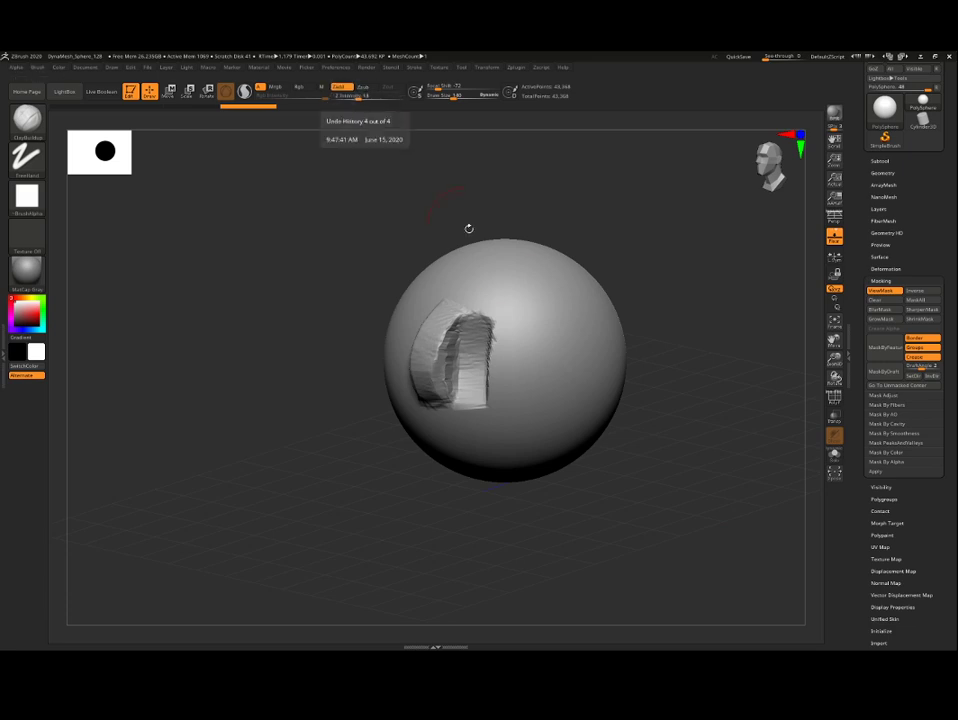
drag(515, 280, 540, 335)
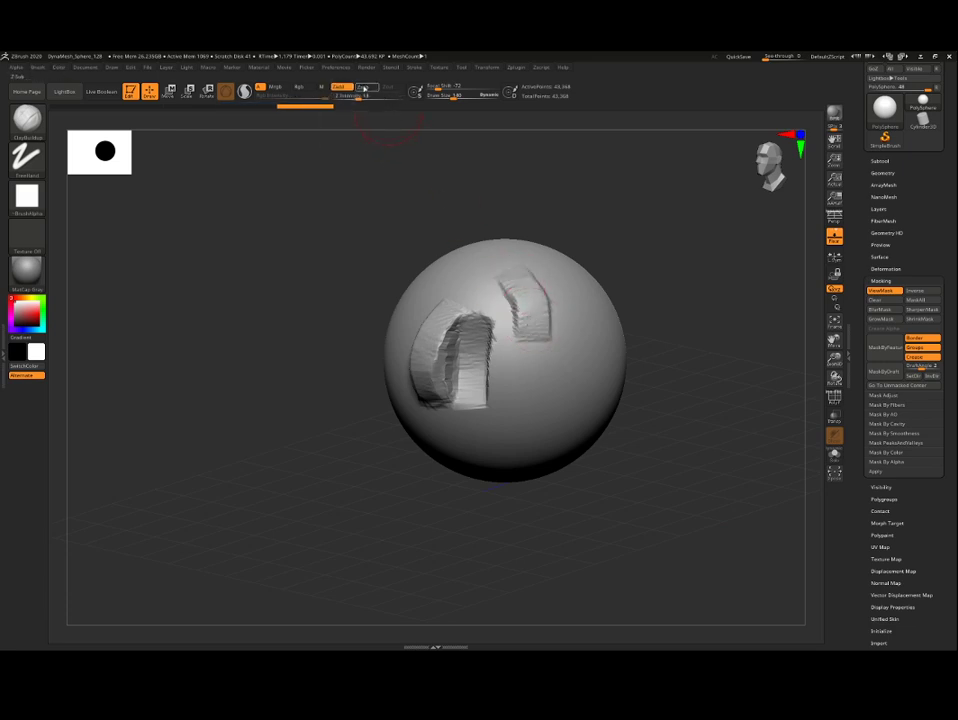
click(367, 87)
drag(550, 271, 567, 323)
click(339, 87)
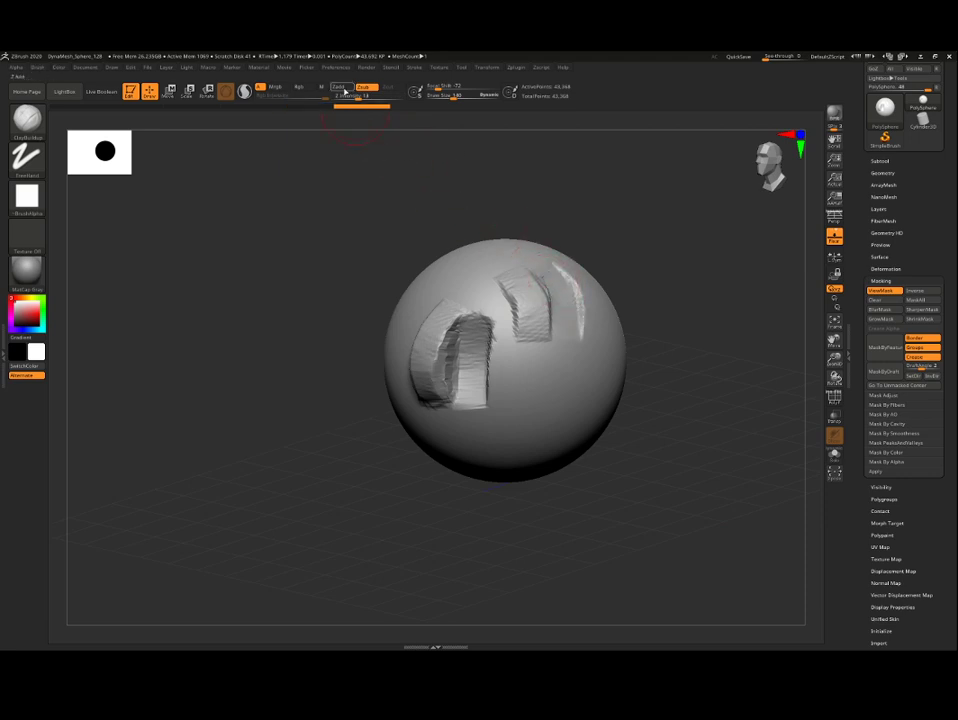
- Smooth the rough surfaces and edges of both raised bands and both grooves with the Smooth brush
drag(735, 259, 710, 318)
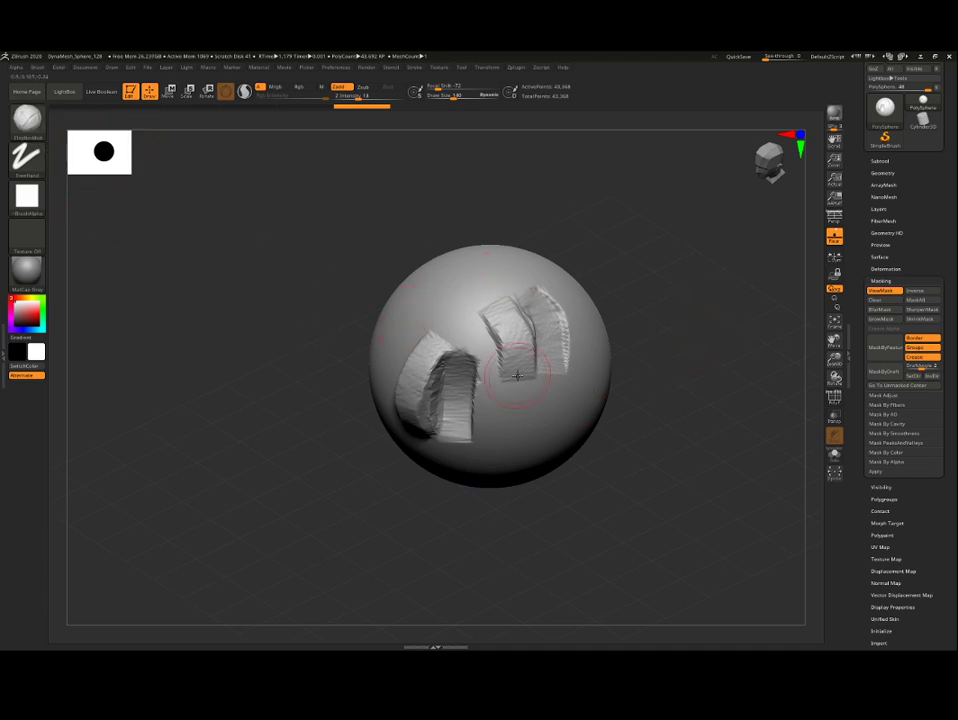
key(shift)
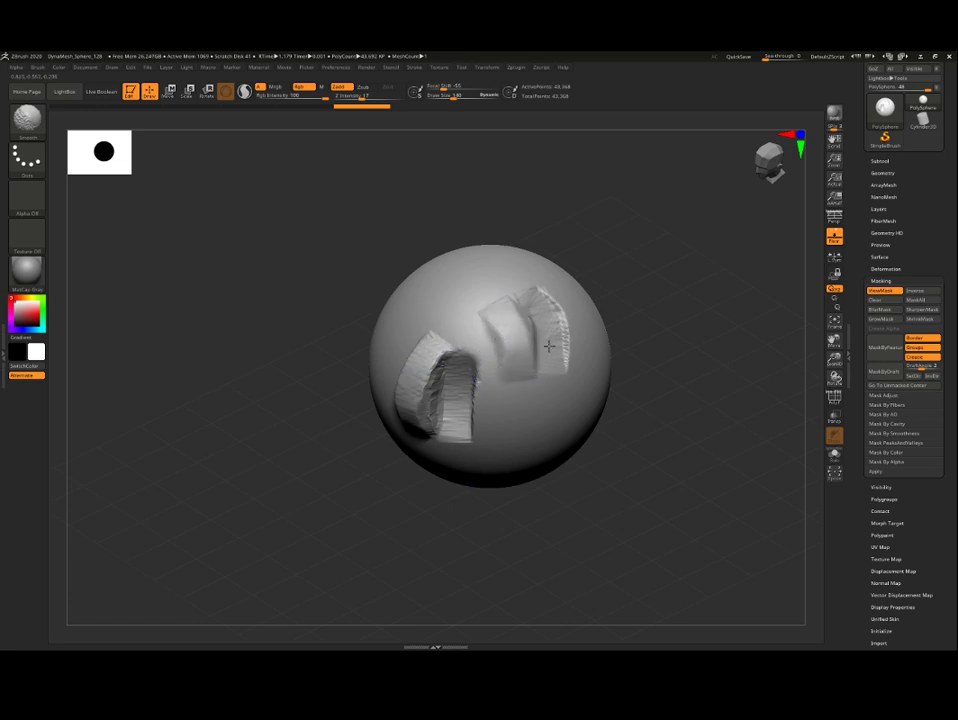
drag(548, 346, 554, 367)
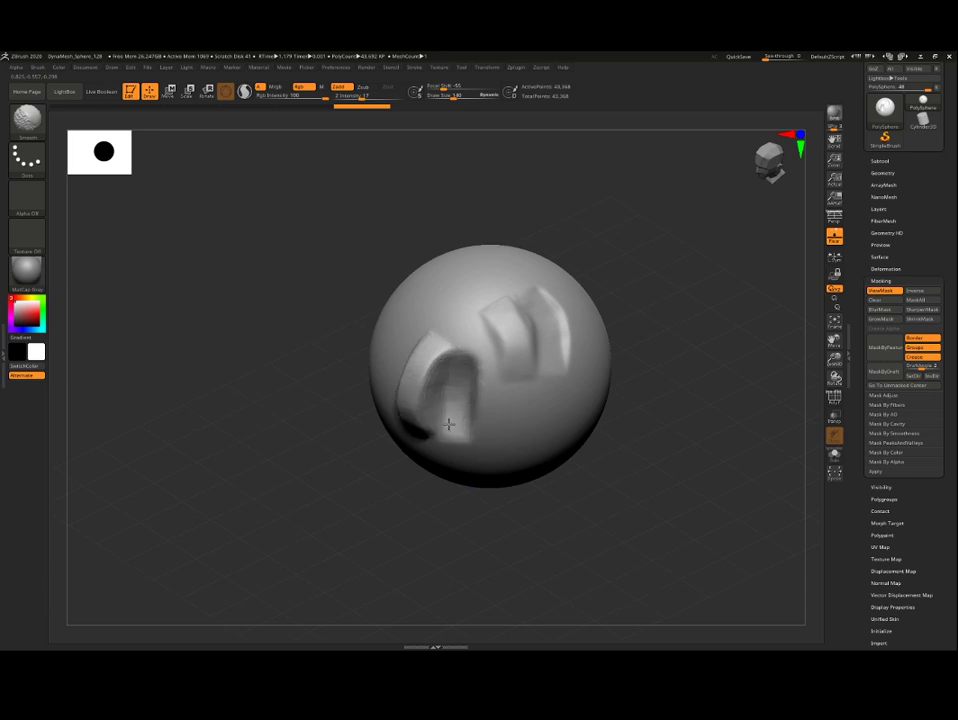
shift+drag(449, 424, 450, 423)
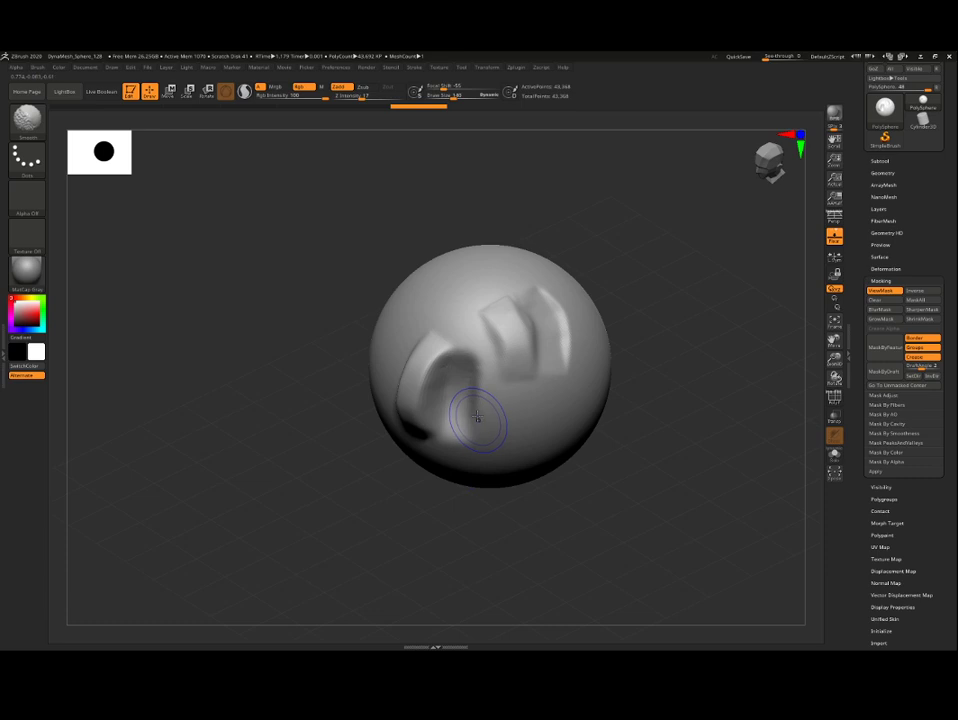
shift+drag(440, 366, 430, 389)
drag(650, 436, 646, 391)
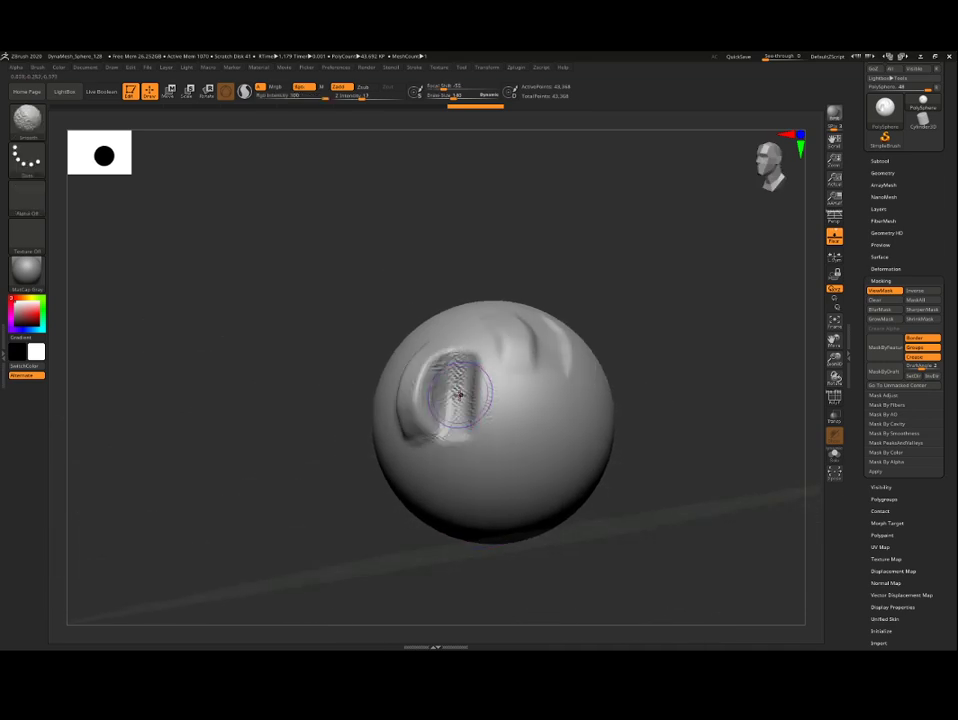
shift+drag(459, 396, 456, 358)
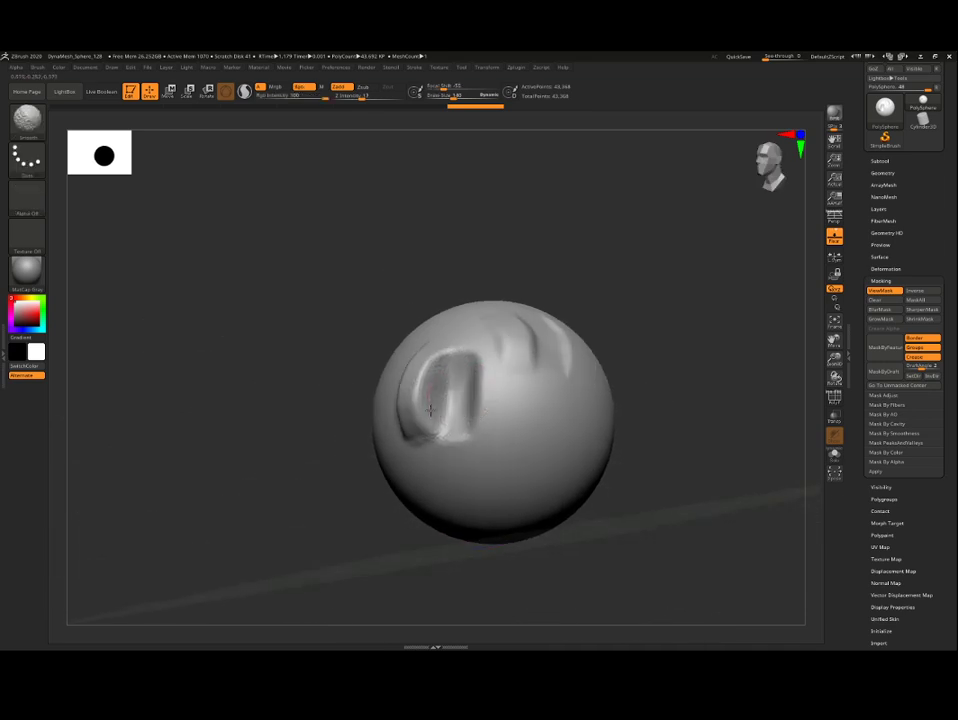
mouse_move(652, 334)
mouse_down()
mouse_move(663, 357)
mouse_move(677, 358)
mouse_up()
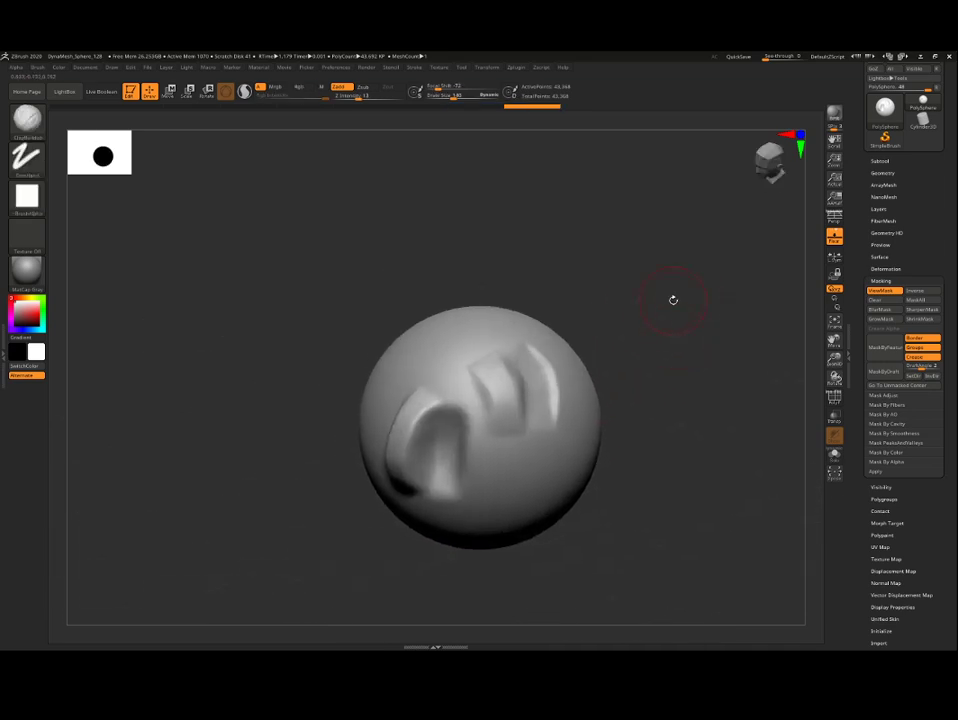
key(shift)
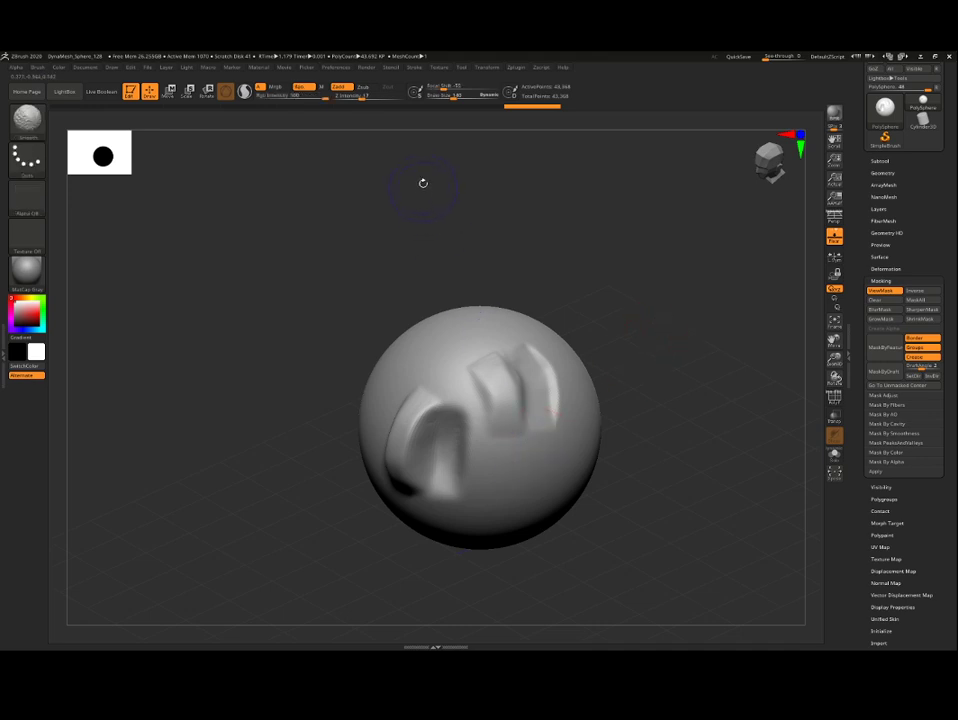
drag(364, 100, 378, 98)
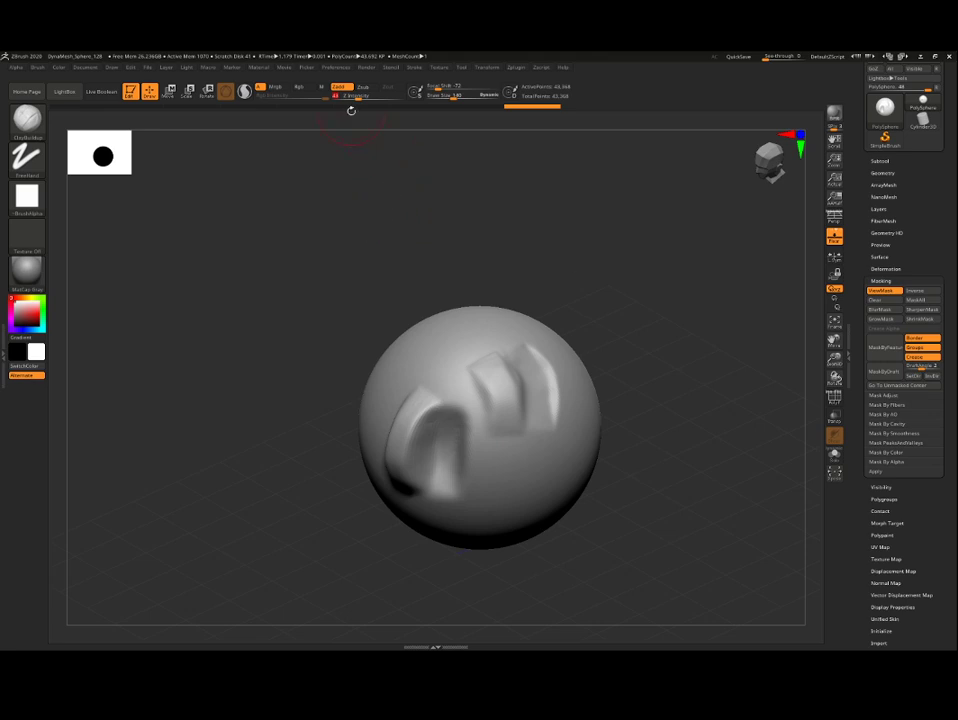
key(shift)
key(shift)
key(shift)
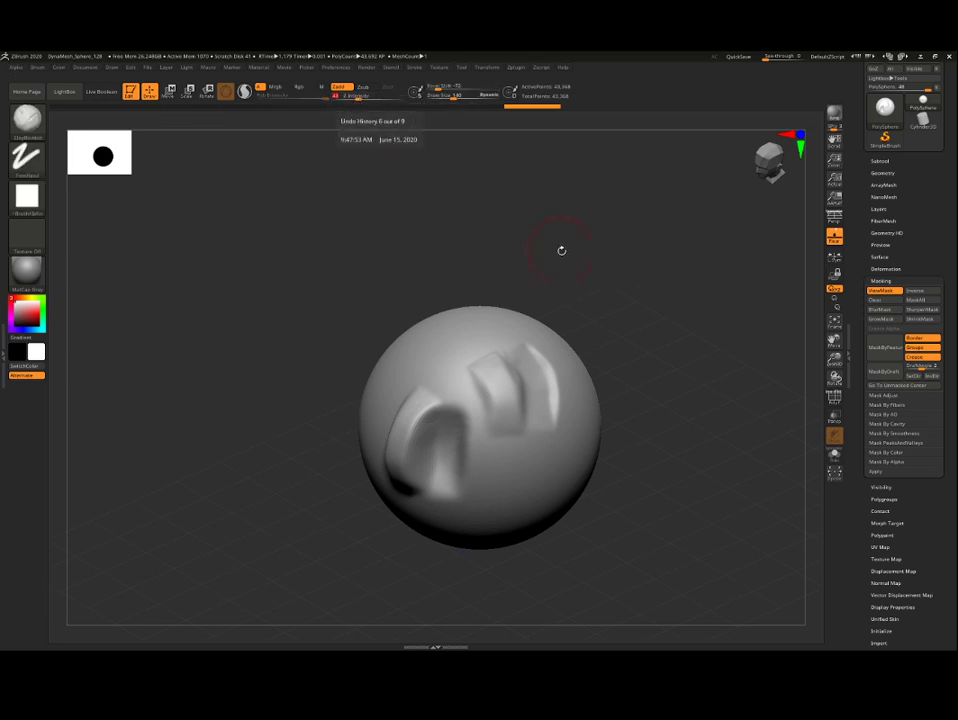
- Mask a round area just below the shorter band, beside the larger groove, with the MaskPen brush
drag(637, 333, 639, 322)
key(ctrl)
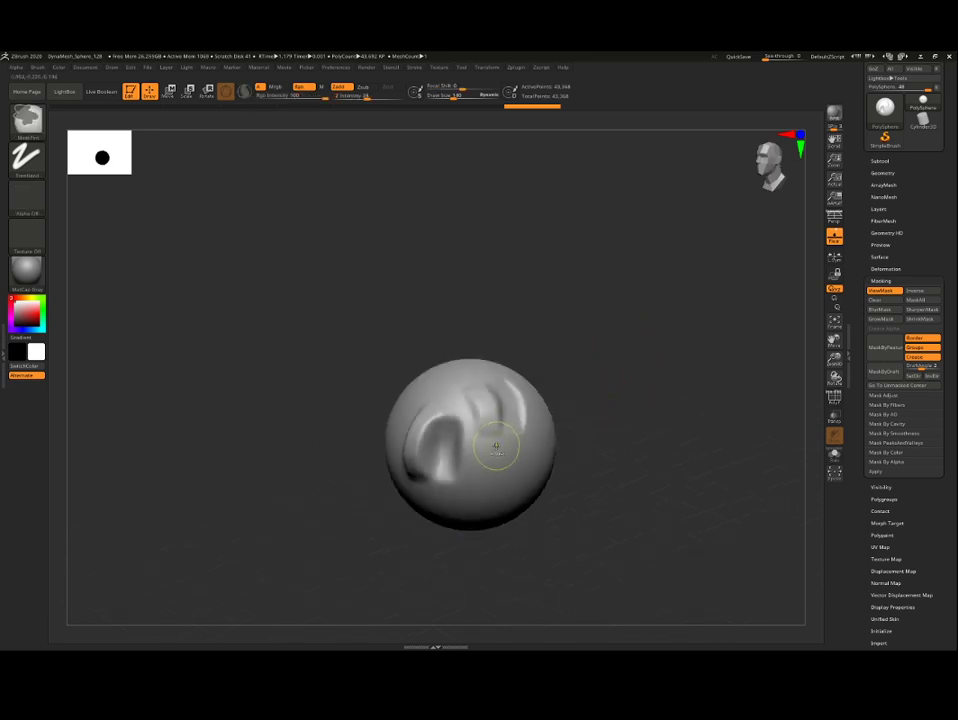
key(ctrl)
mouse_move(480, 452)
ctrl+mouse_down()
mouse_move(498, 460)
mouse_move(484, 453)
ctrl+mouse_up()
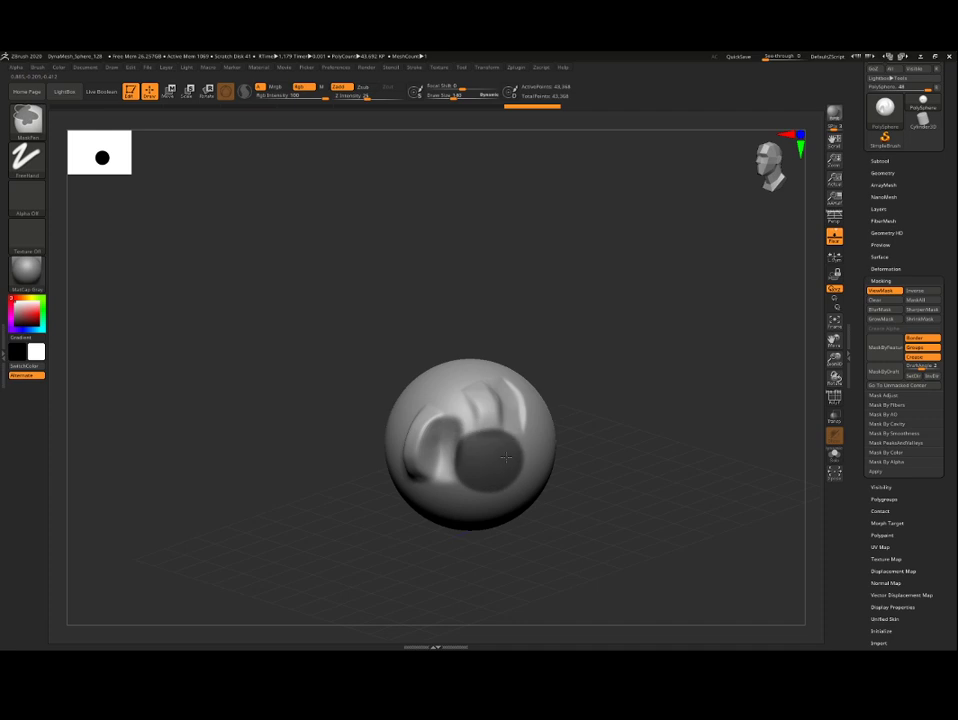
- Build up a raised clay ring around the edge of the round masked area with the ClayBuildup brush
mouse_move(645, 398)
mouse_down()
mouse_move(555, 400)
mouse_move(615, 400)
mouse_up()
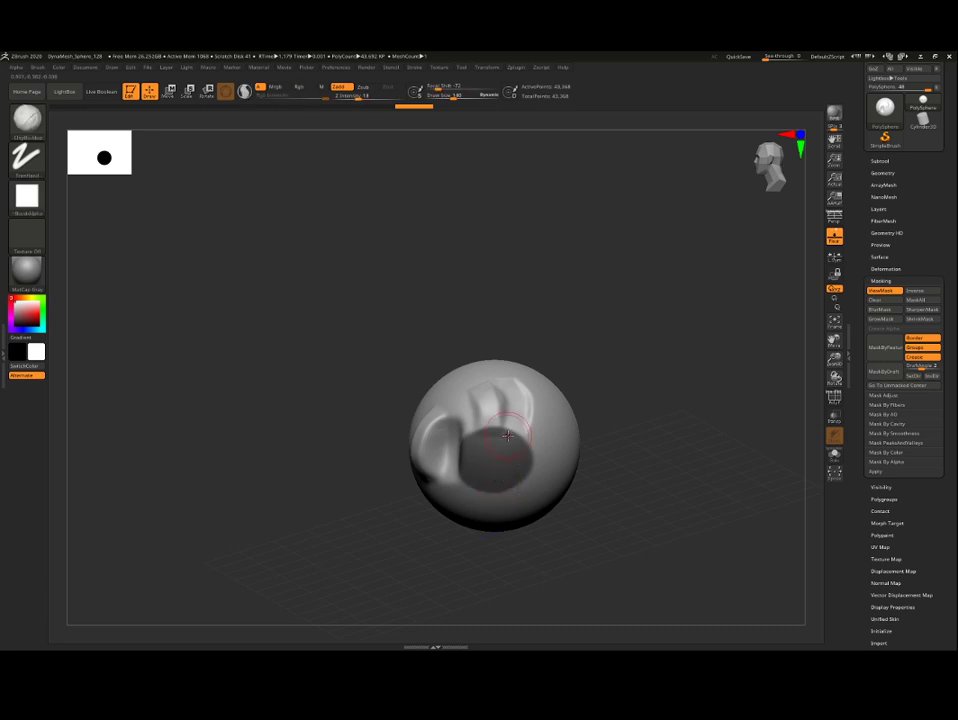
mouse_move(543, 446)
mouse_down()
mouse_move(463, 436)
mouse_move(482, 495)
mouse_move(541, 468)
mouse_move(537, 481)
mouse_move(484, 491)
mouse_up()
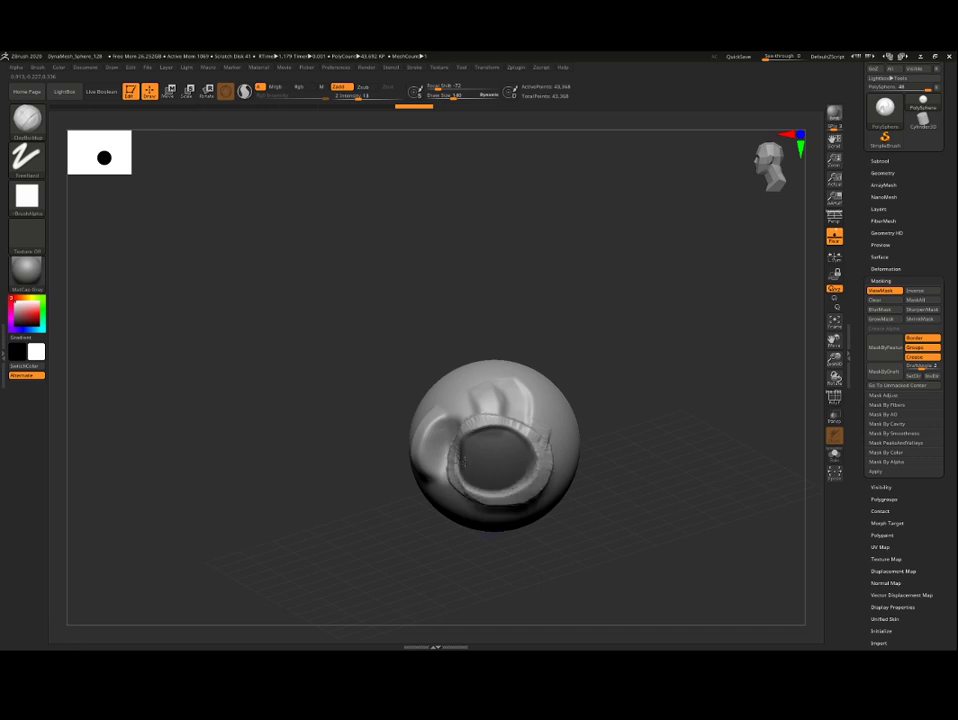
mouse_move(445, 457)
mouse_down()
mouse_move(457, 488)
mouse_move(457, 443)
mouse_up()
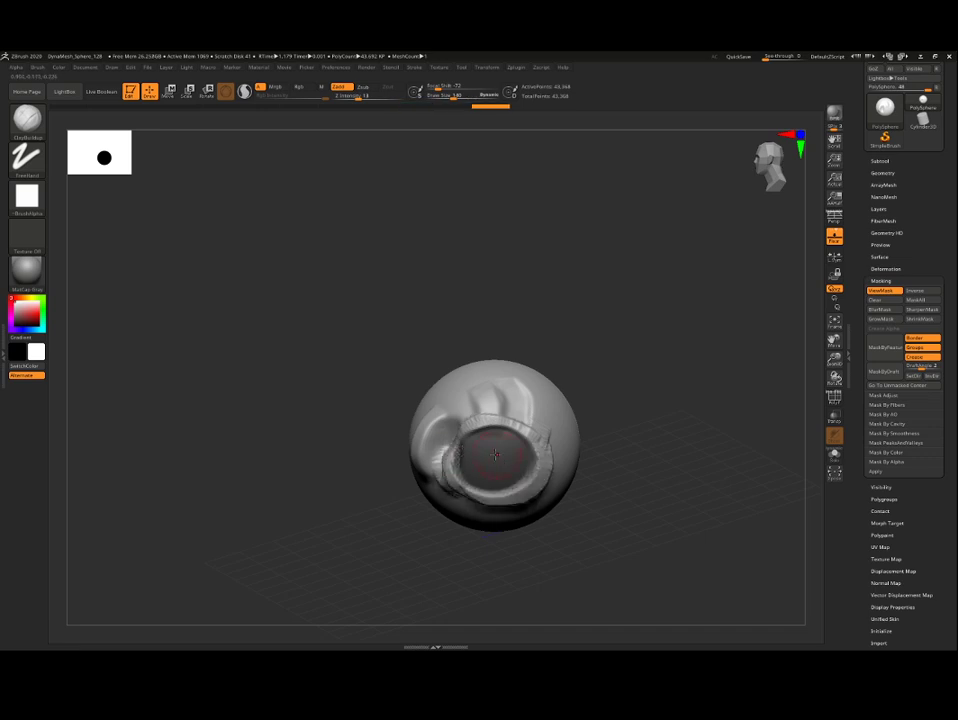
drag(642, 483, 651, 487)
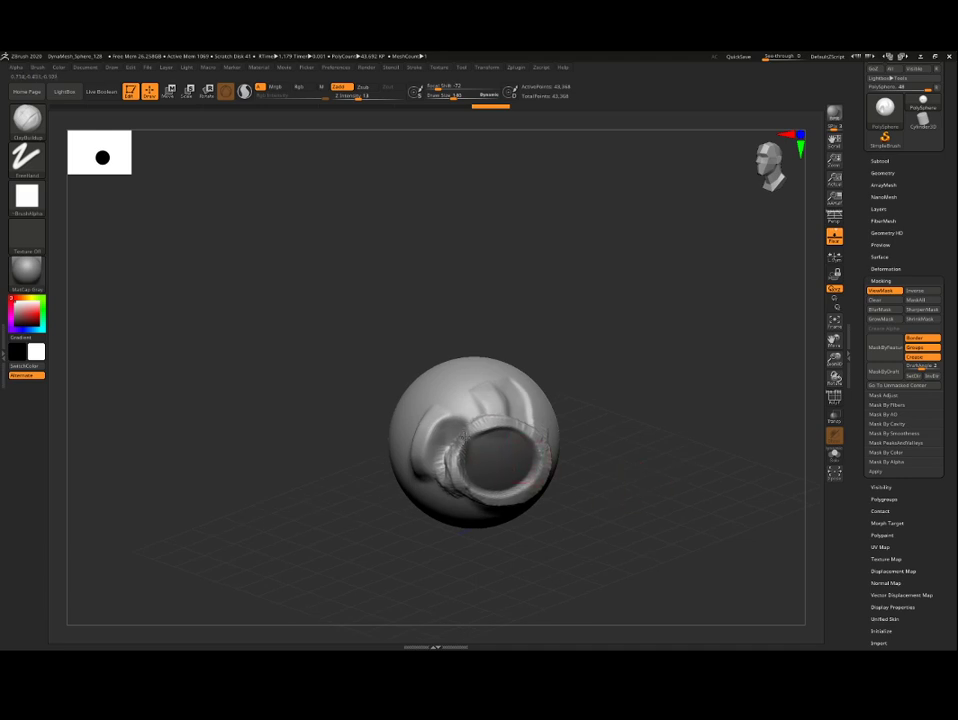
drag(458, 453, 482, 426)
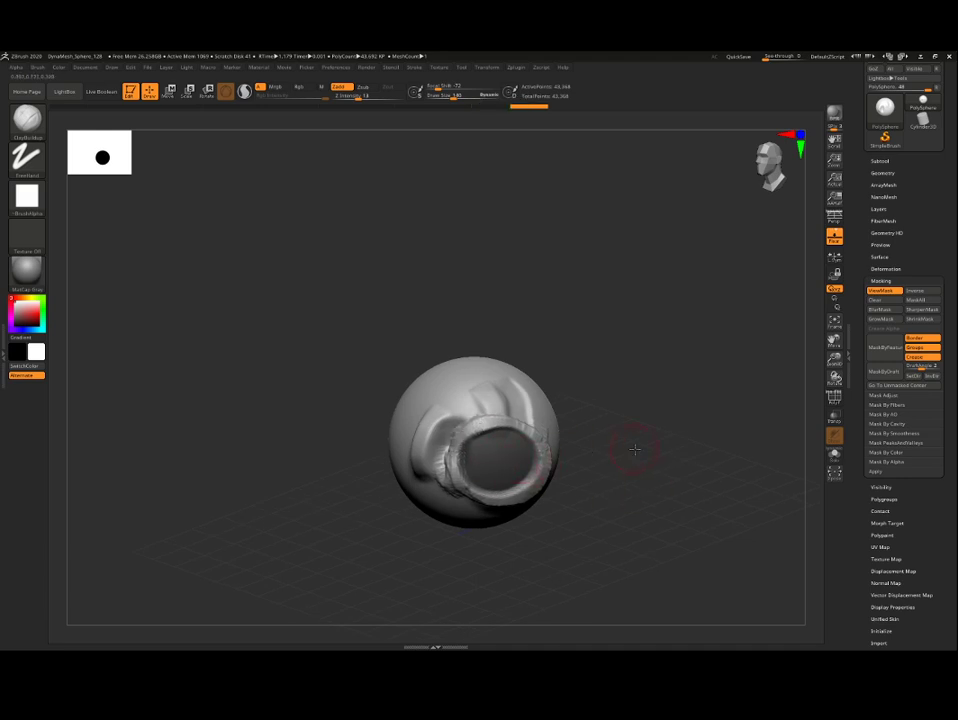
drag(635, 450, 608, 452)
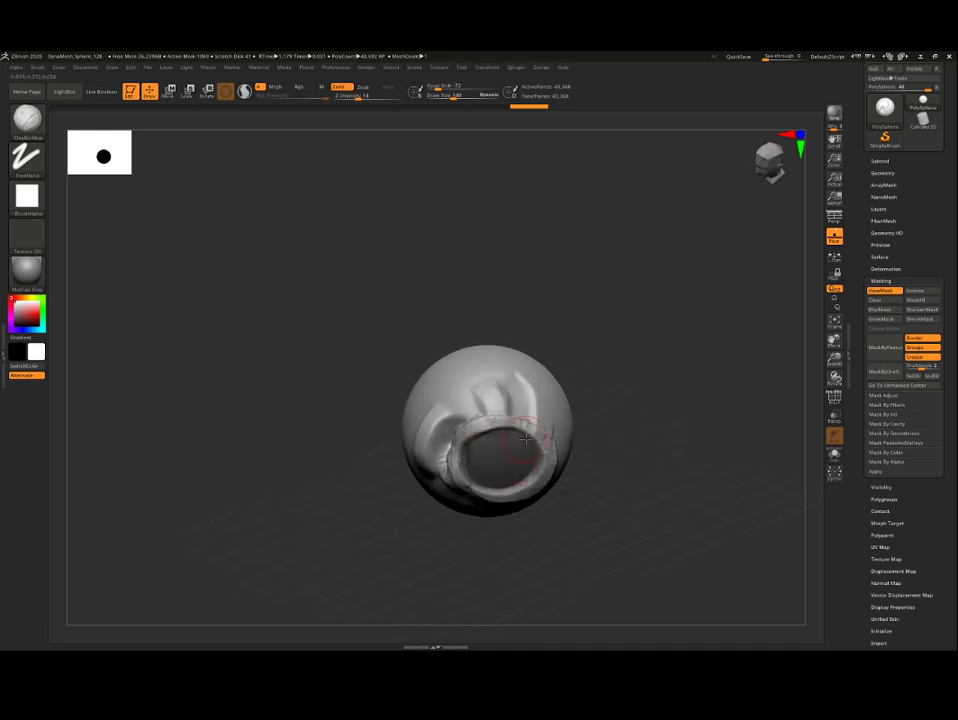
drag(657, 406, 557, 468)
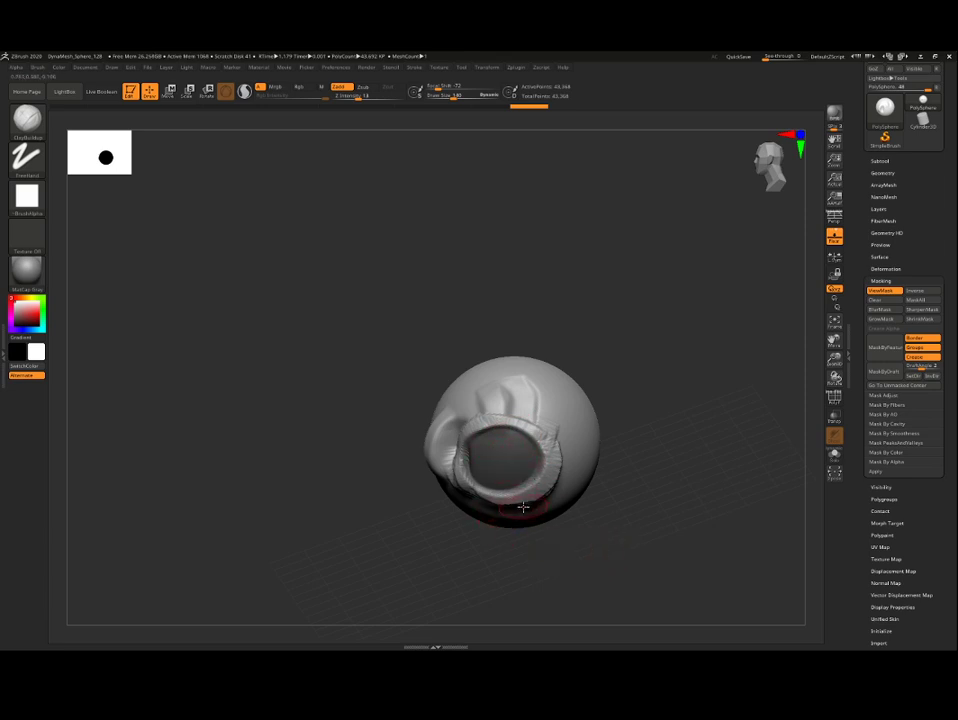
- Unmask the centre of the round masked area and build up a clay mound inside it
key(ctrl)
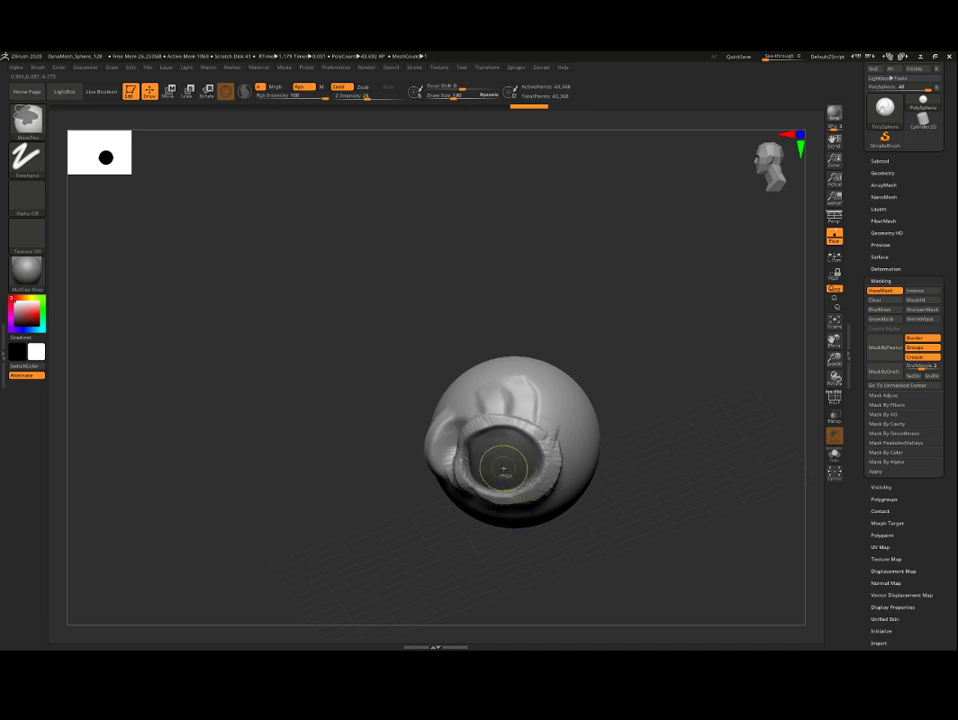
mouse_move(496, 464)
ctrl+alt+mouse_down()
mouse_move(508, 458)
mouse_move(494, 457)
mouse_move(490, 474)
mouse_move(497, 446)
mouse_move(515, 450)
mouse_move(519, 483)
ctrl+alt+mouse_up()
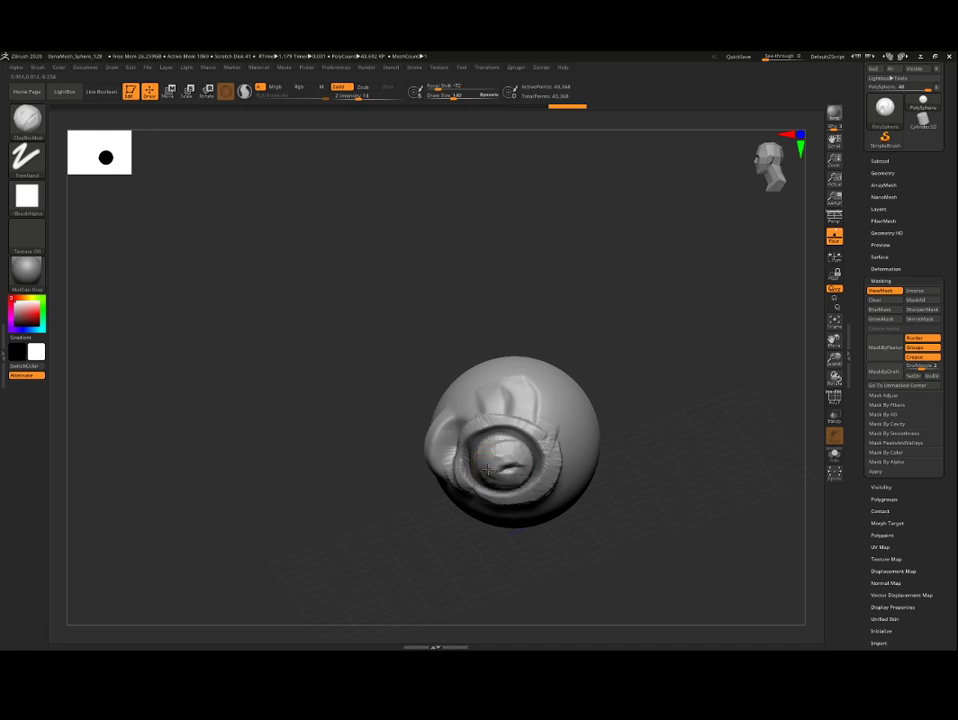
mouse_move(640, 455)
mouse_down()
mouse_move(699, 445)
mouse_move(708, 428)
mouse_move(638, 457)
mouse_move(573, 450)
mouse_up()
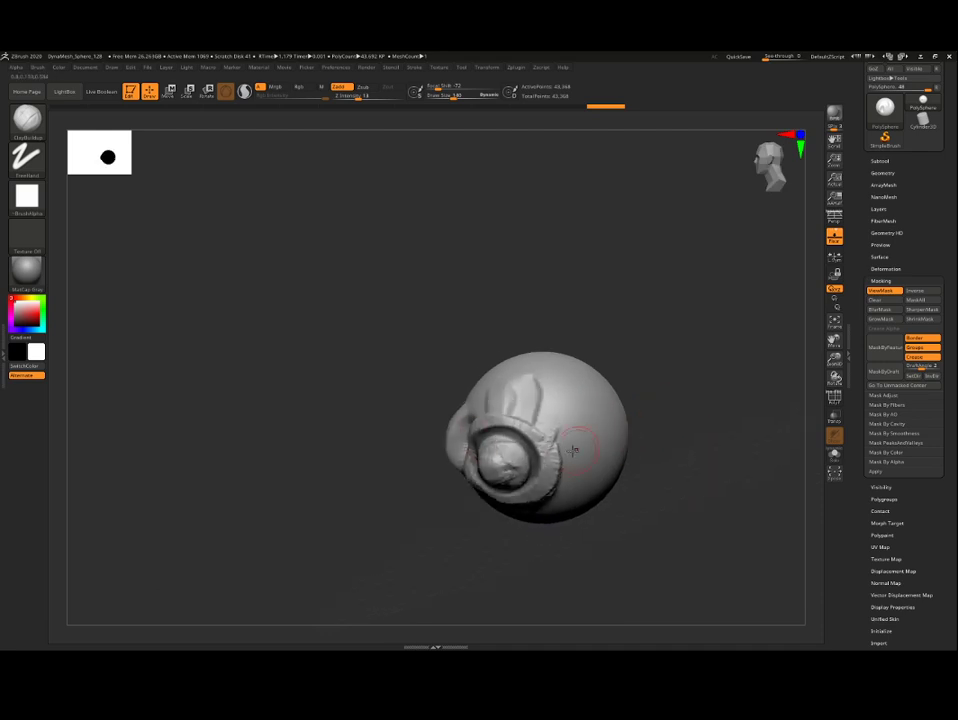
drag(679, 460, 691, 455)
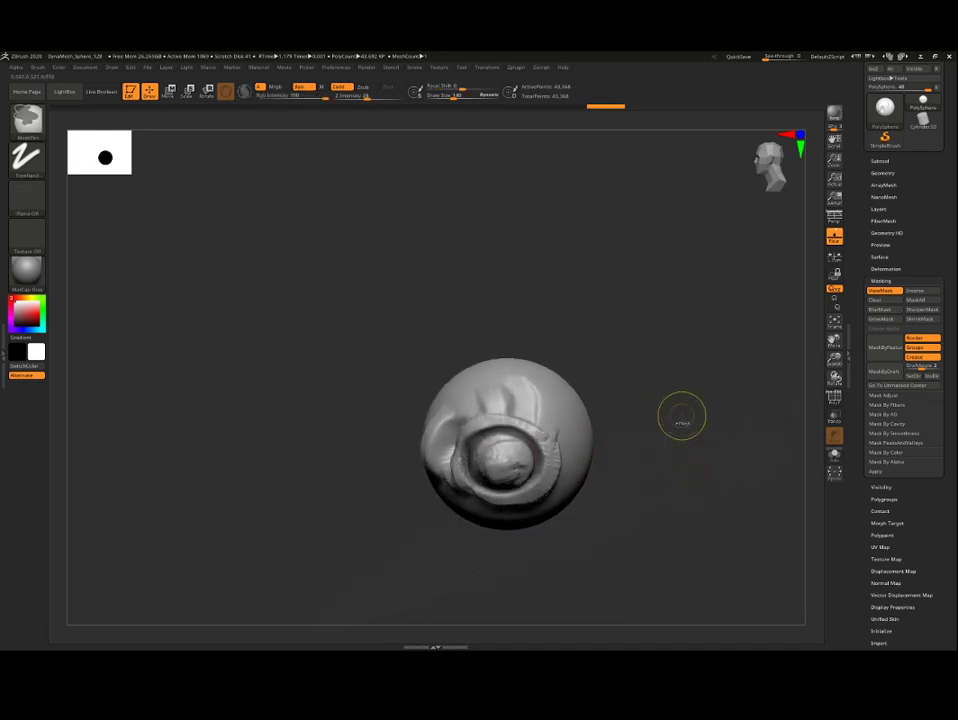
- Clear the mask and build up two adjacent vertical clay bands on the blank side of the sphere with the ClayBuildup brush
mouse_move(691, 539)
mouse_down()
mouse_move(716, 488)
mouse_move(691, 473)
mouse_move(697, 487)
mouse_move(590, 543)
mouse_move(669, 511)
mouse_up()
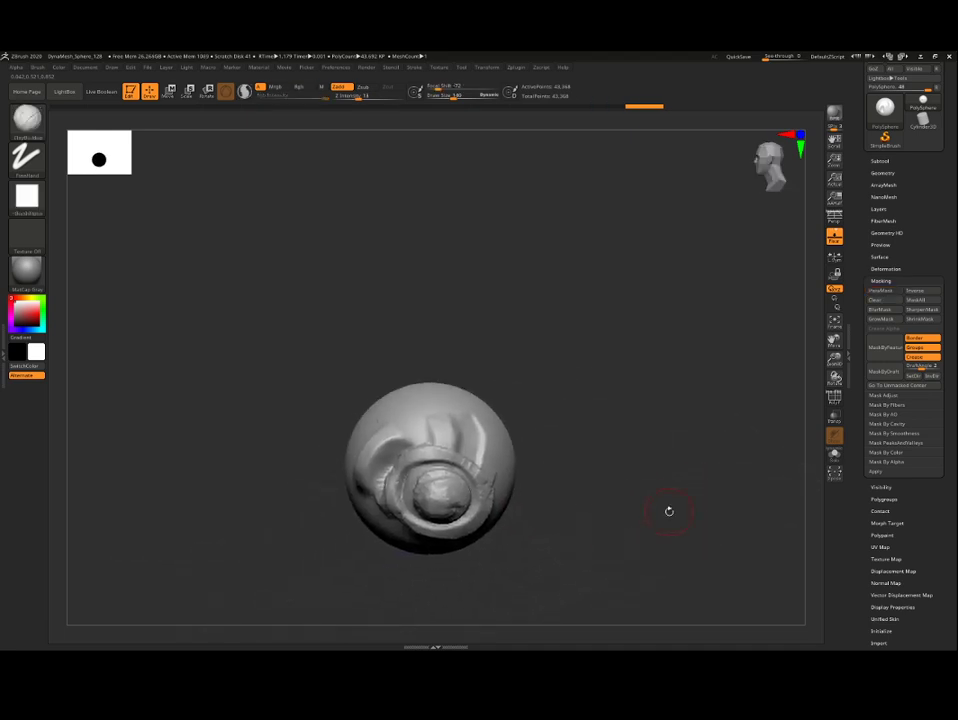
drag(596, 490, 537, 481)
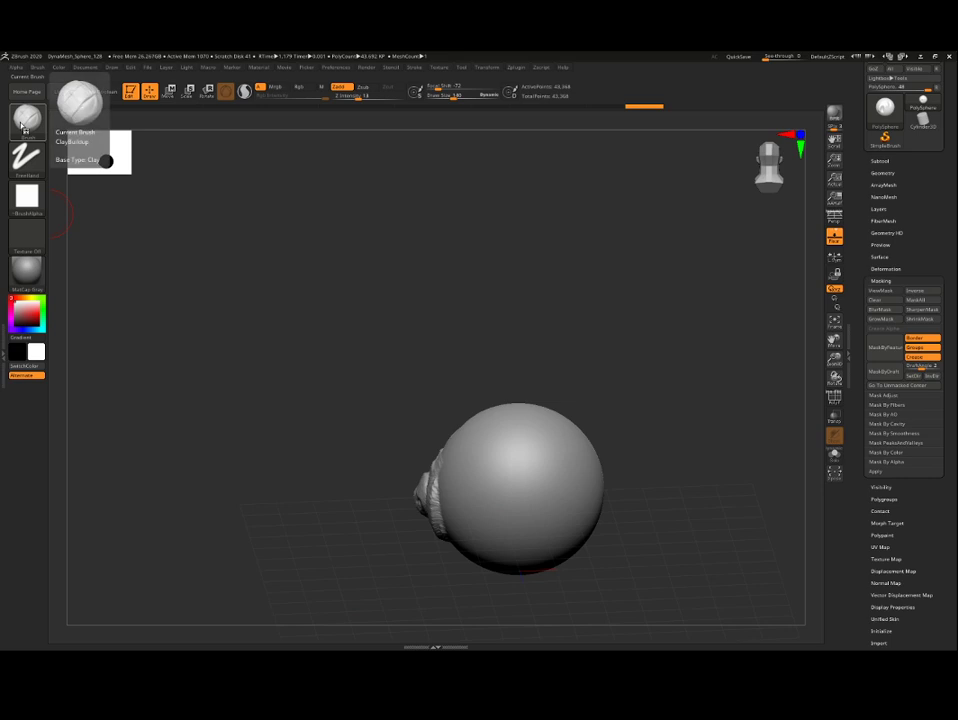
drag(506, 437, 507, 486)
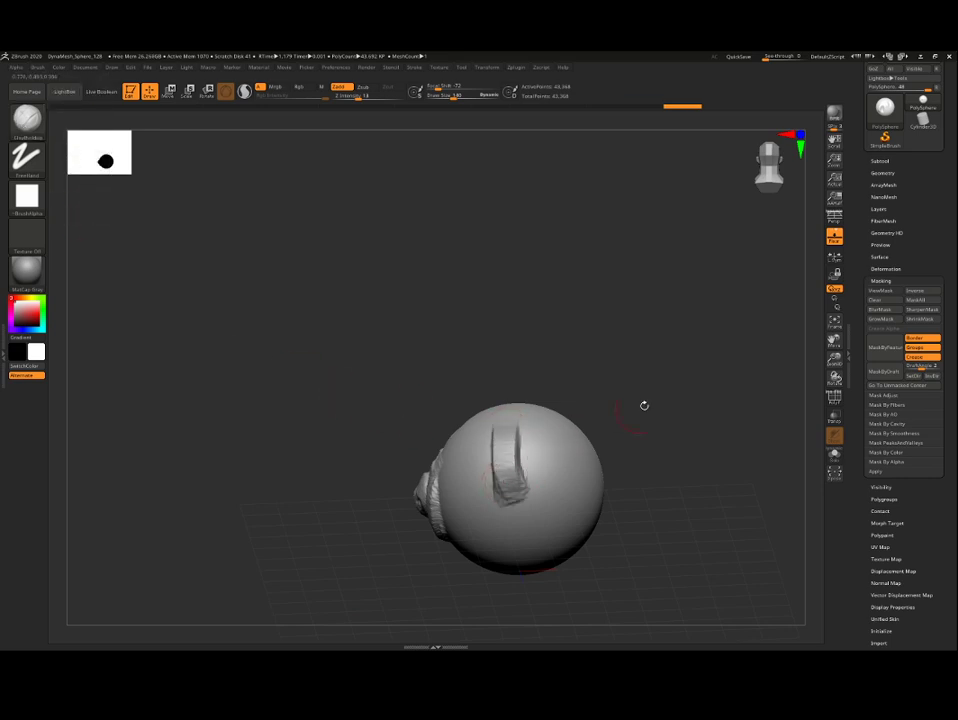
drag(665, 382, 640, 428)
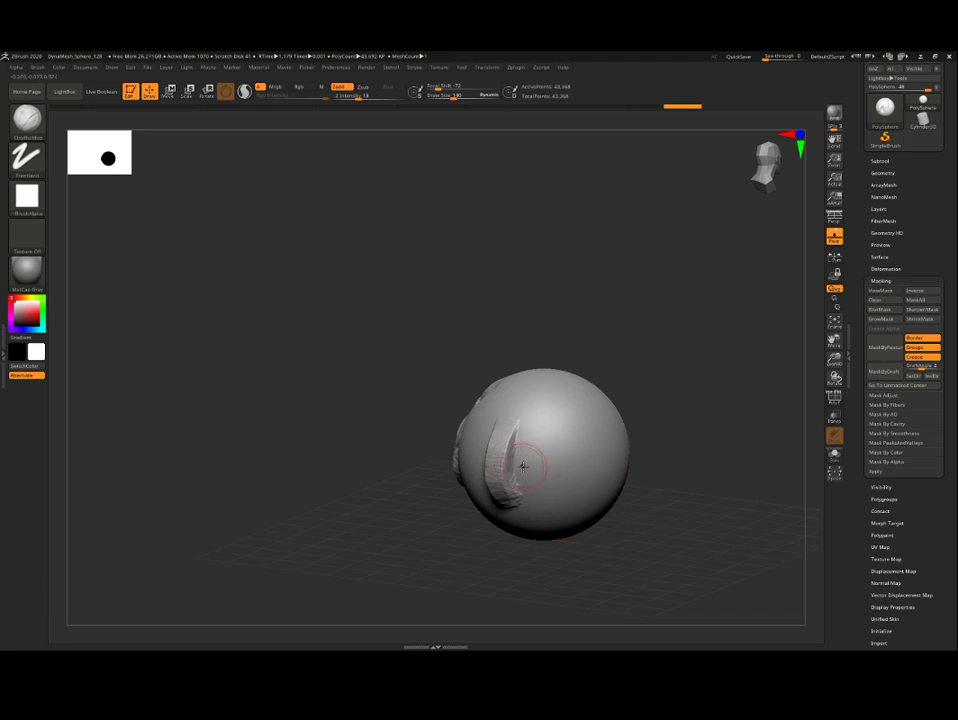
drag(360, 518, 366, 520)
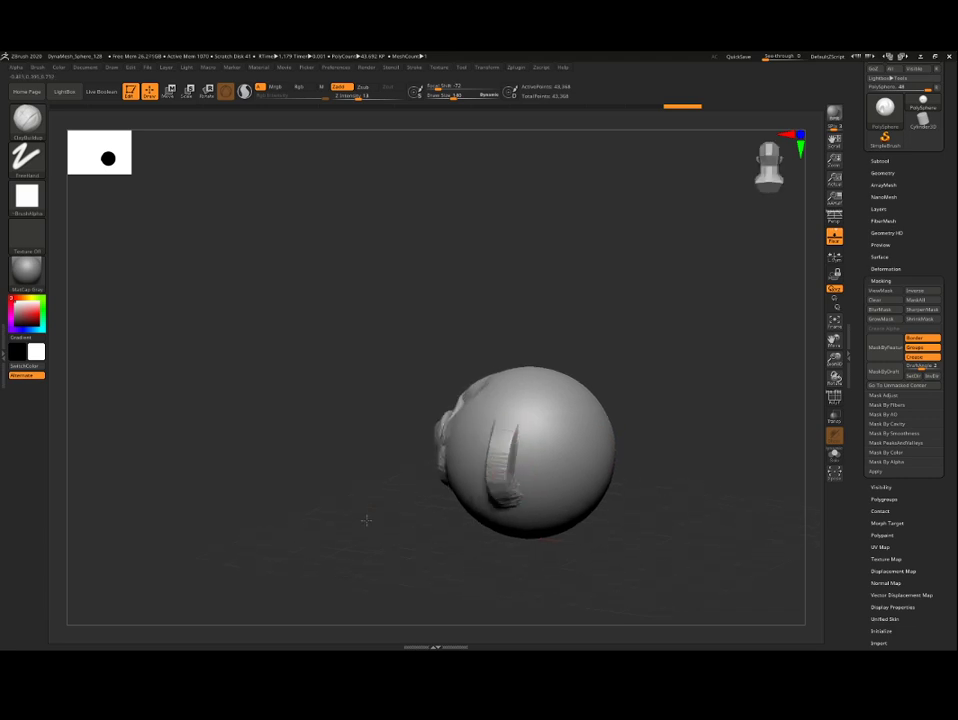
mouse_move(538, 445)
mouse_down()
mouse_move(528, 434)
mouse_move(526, 472)
mouse_up()
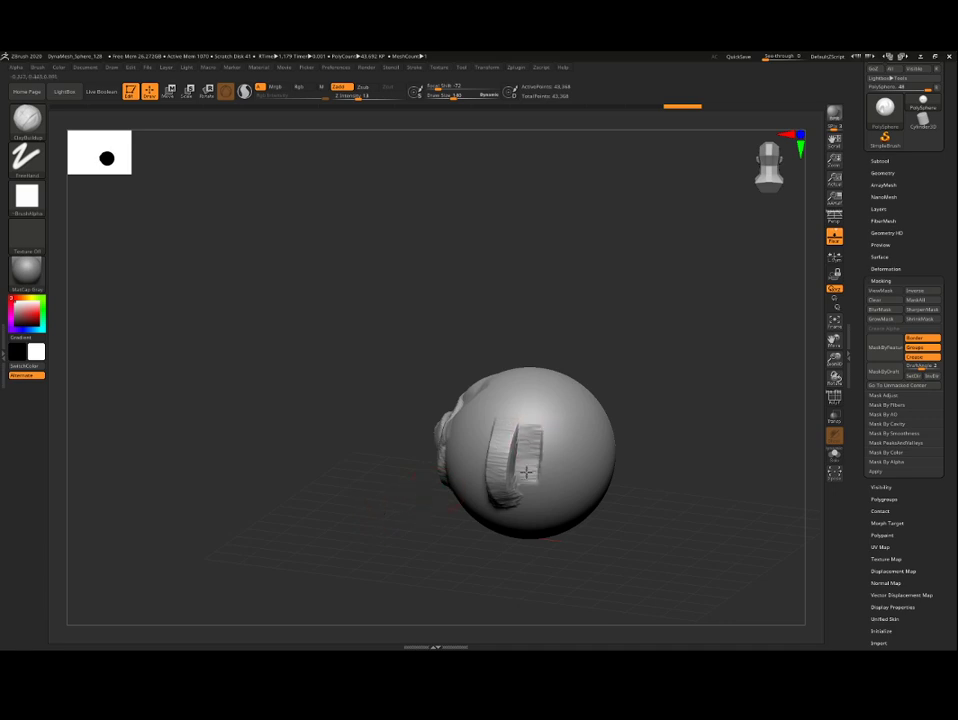
drag(727, 374, 711, 380)
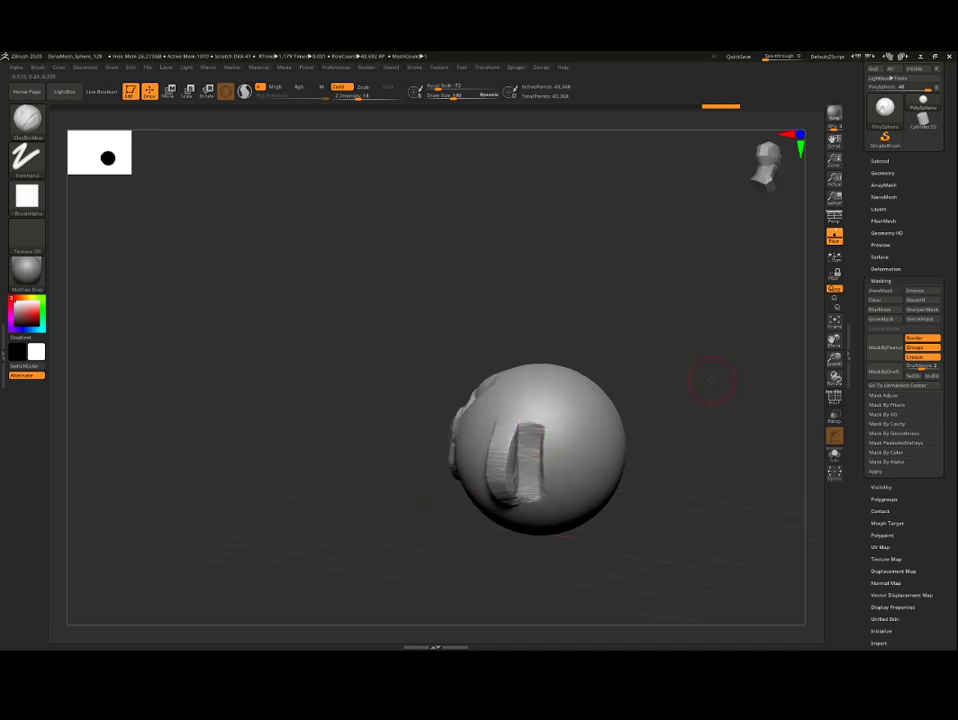
- Smooth the two vertical clay bands with the Smooth brush and undo the rough stroke beside them
key(shift)
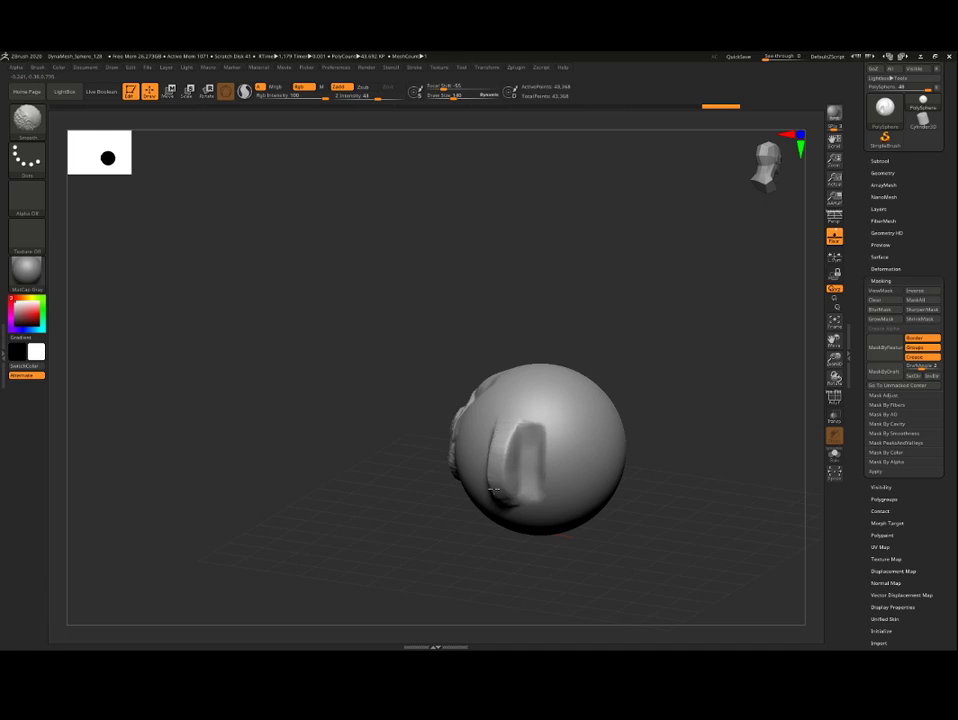
shift+drag(519, 492, 533, 496)
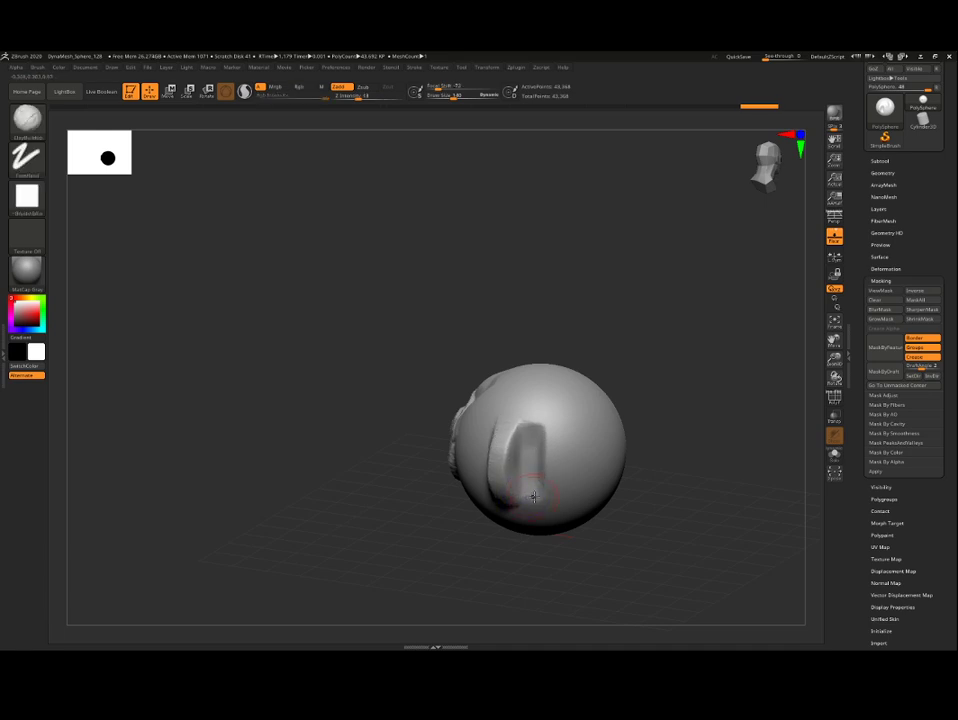
key(shift)
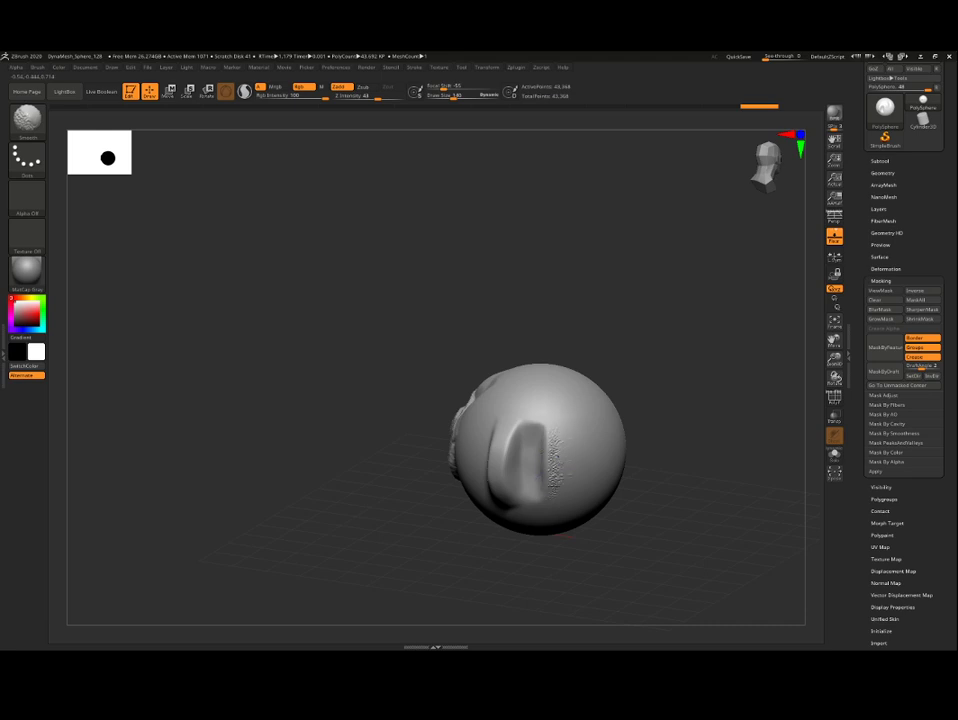
shift+drag(563, 476, 568, 475)
drag(684, 483, 674, 467)
key(ctrl+z)
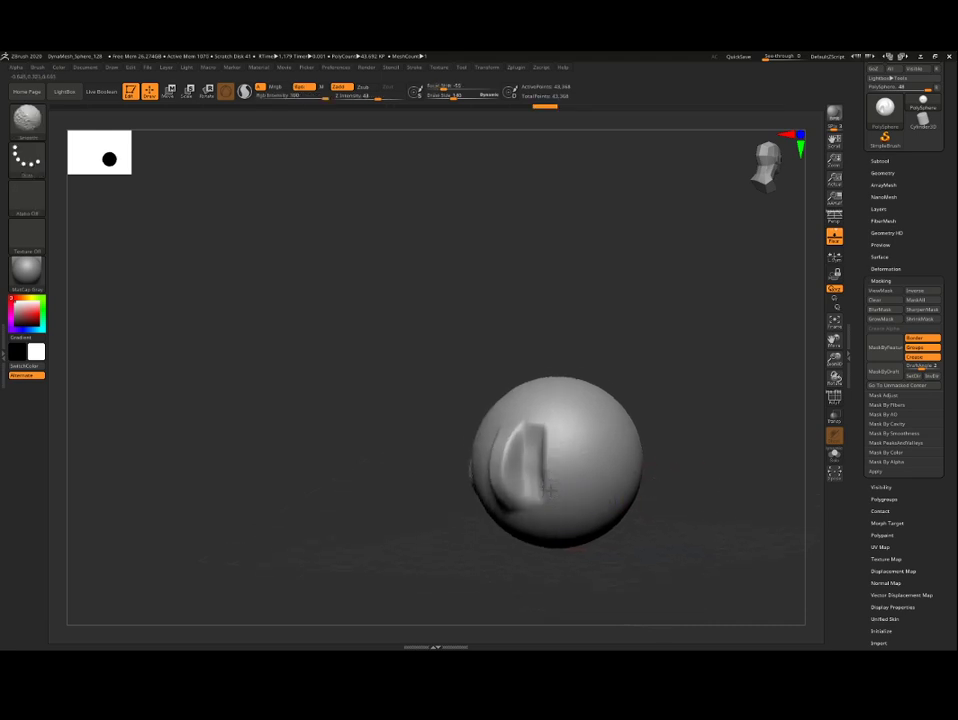
- Mask a crescent-shaped area beside the smoothed vertical bands with the MaskPen brush
key(b)
key(c)
key(b)
drag(720, 378, 733, 391)
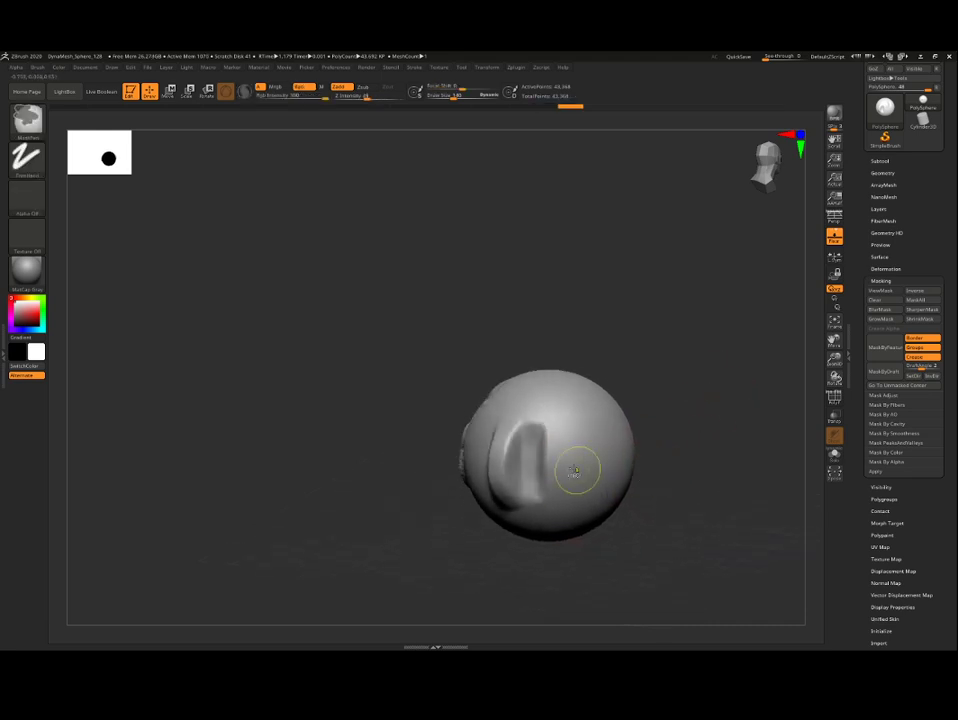
mouse_move(562, 437)
ctrl+mouse_down()
mouse_move(574, 457)
mouse_move(567, 430)
mouse_move(558, 448)
mouse_move(584, 423)
mouse_move(584, 432)
ctrl+mouse_up()
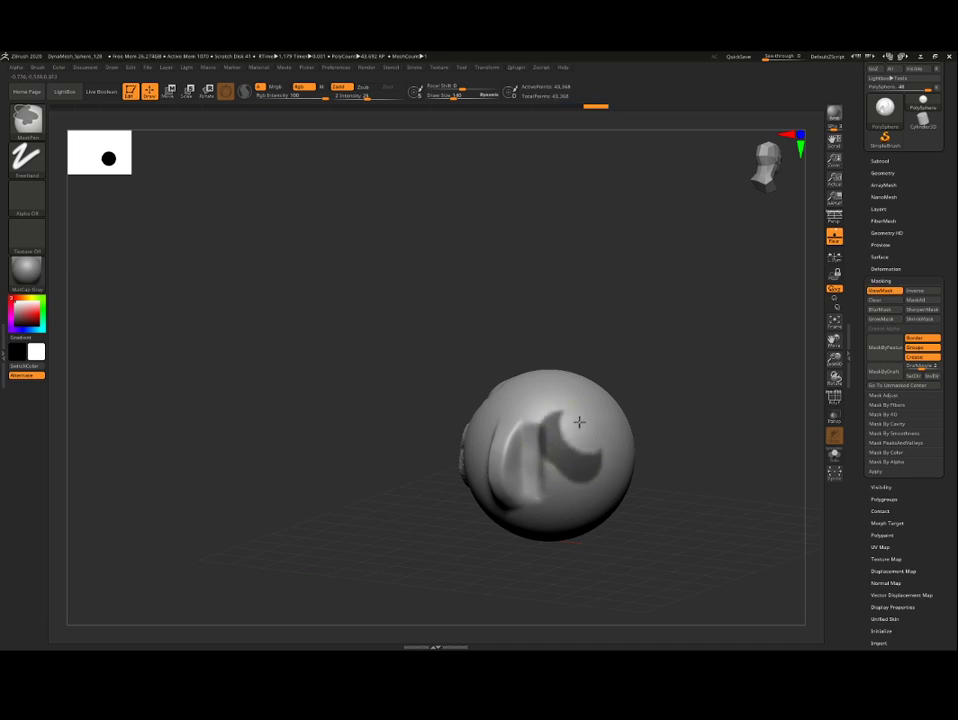
mouse_move(659, 342)
mouse_down()
mouse_move(640, 383)
mouse_move(736, 385)
mouse_up()
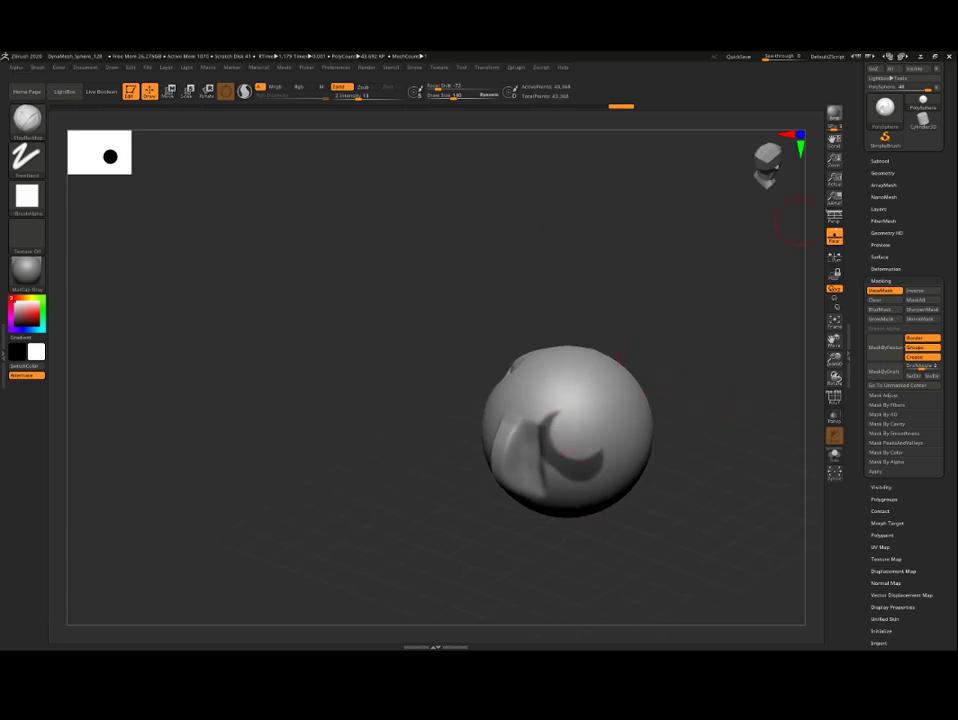